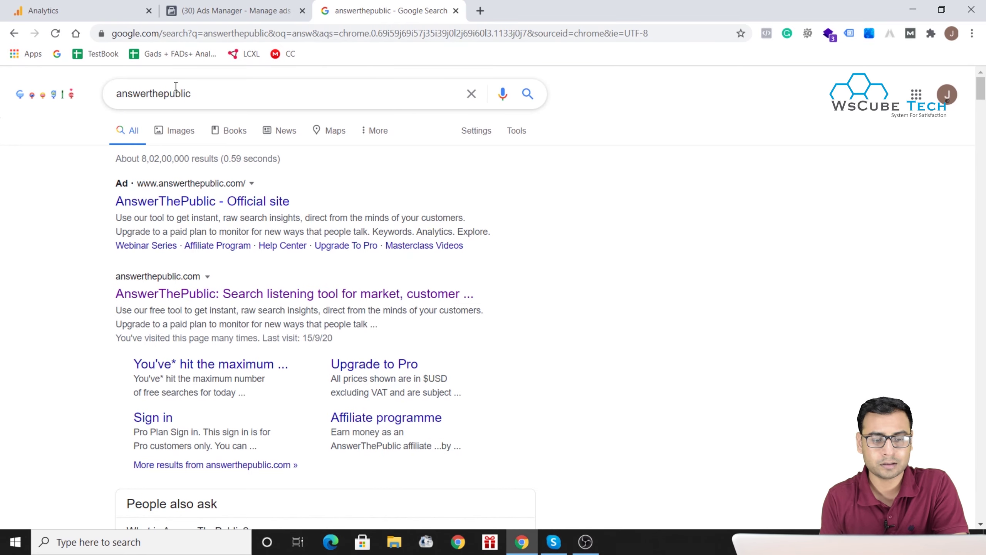
Open the organic 'AnswerThePublic: Search listening tool' result from Google's answerthepublic results
scroll(554, 270, down, 1)
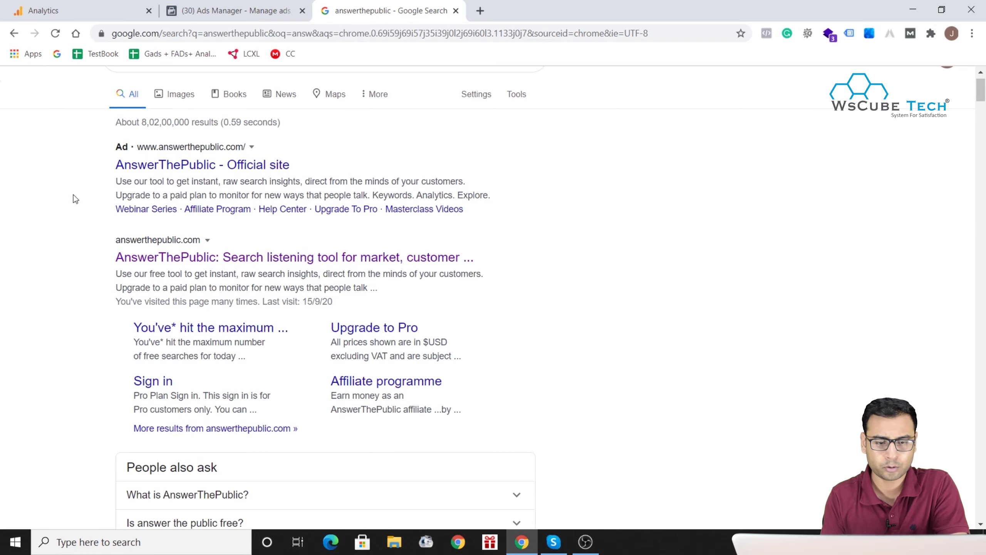
click(174, 256)
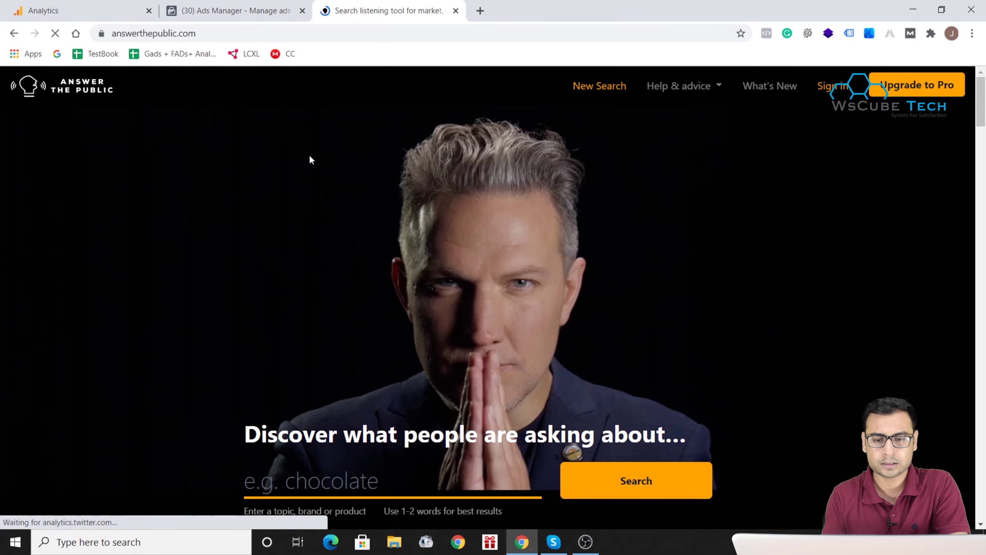
Enter 'Digital Marketing' in the homepage topic box and pause the background video
scroll(532, 282, down, 3)
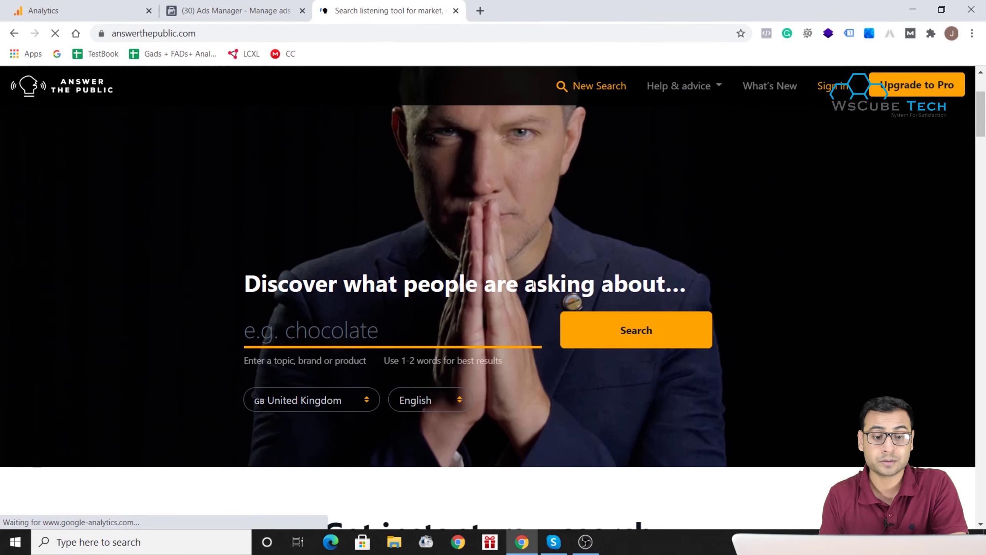
scroll(533, 285, up, 1)
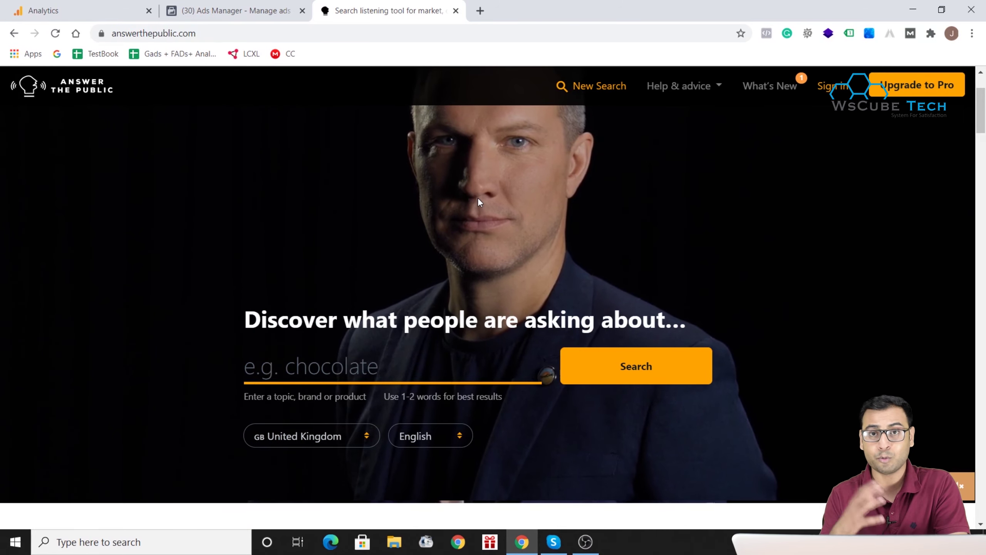
scroll(477, 197, up, 2)
scroll(478, 197, down, 2)
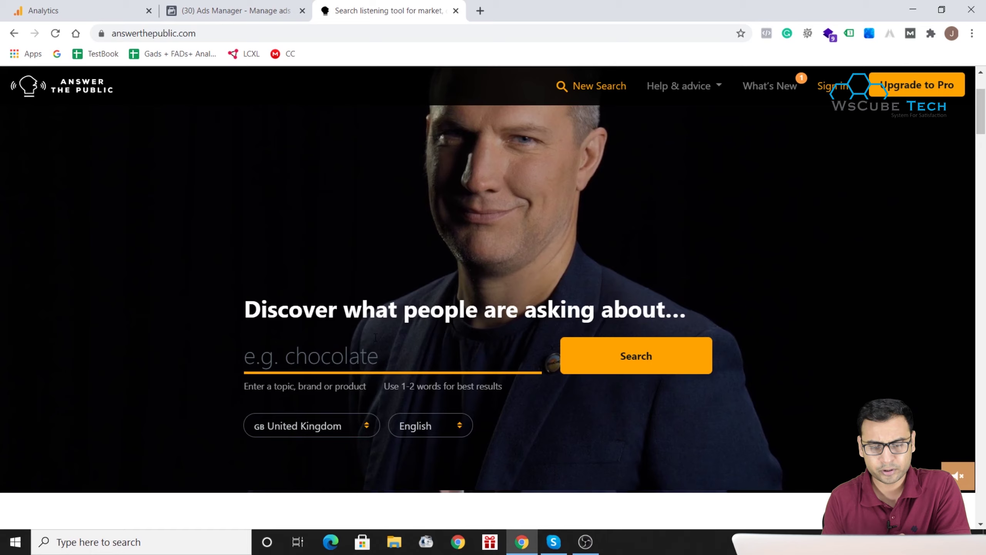
click(412, 355)
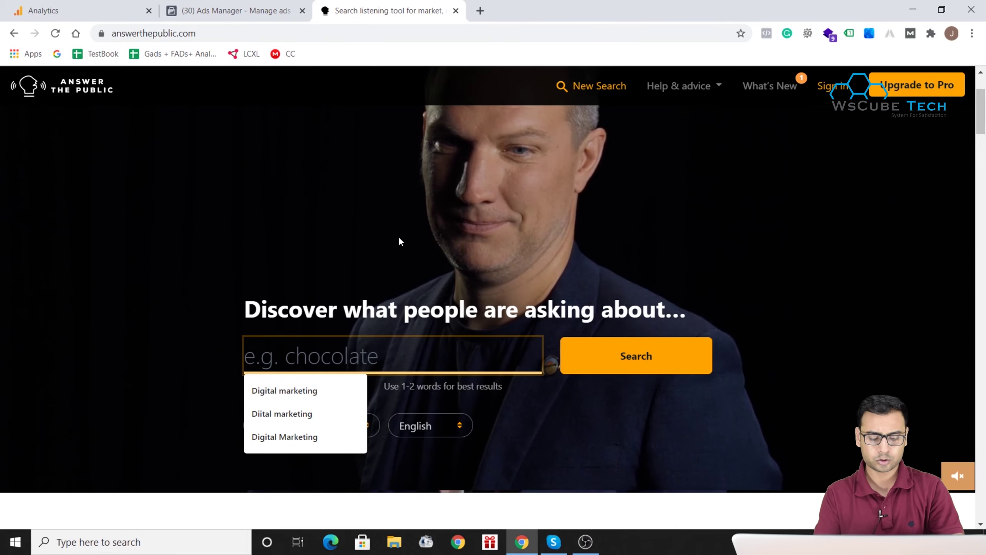
text(Digia)
key(BackSpace)
text(tal Marketing)
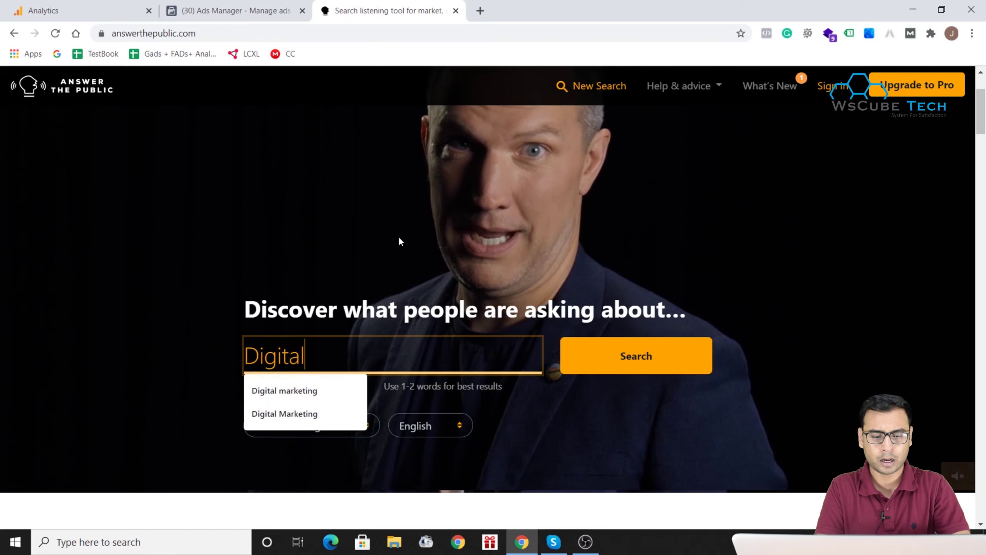
click(201, 235)
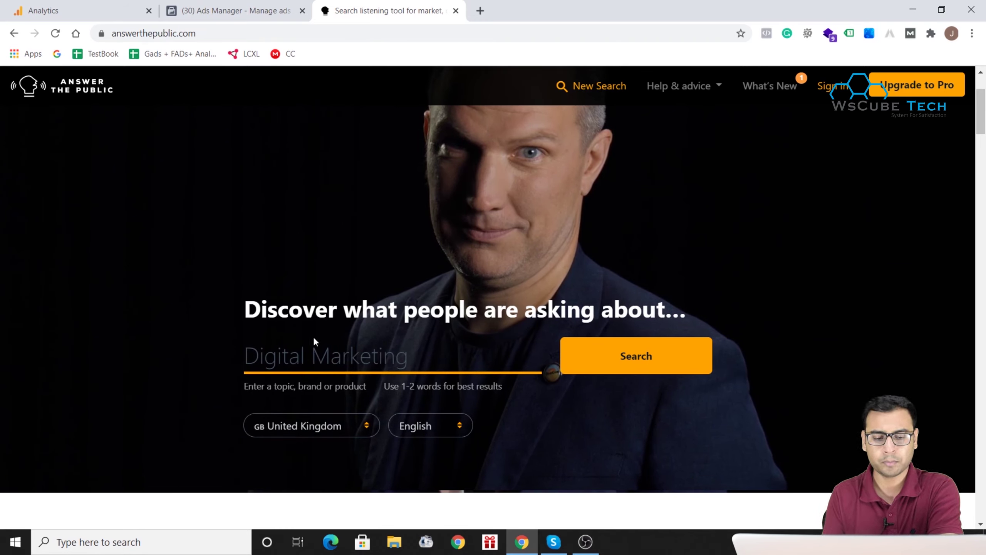
scroll(388, 341, down, 2)
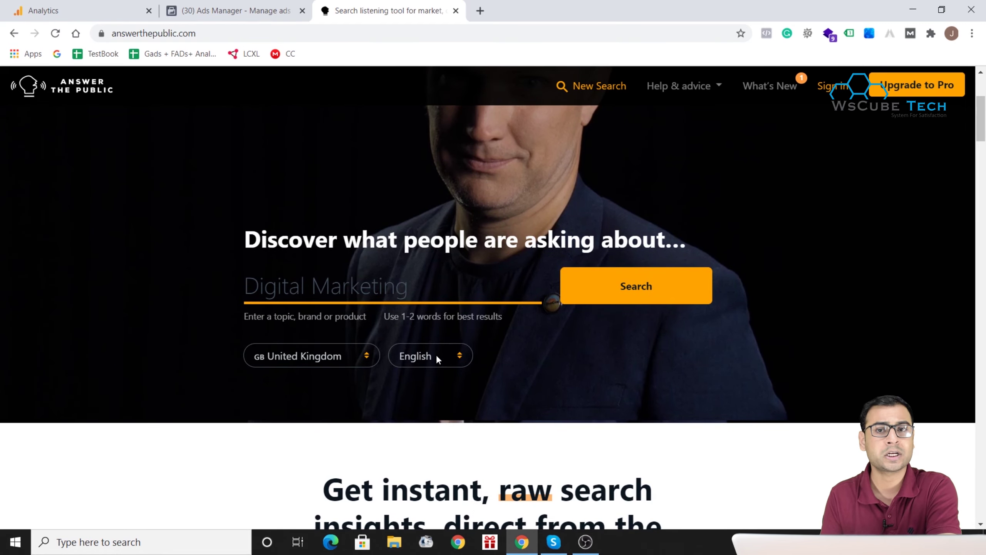
Pick India from the country dropdown, keeping English as the language
click(314, 364)
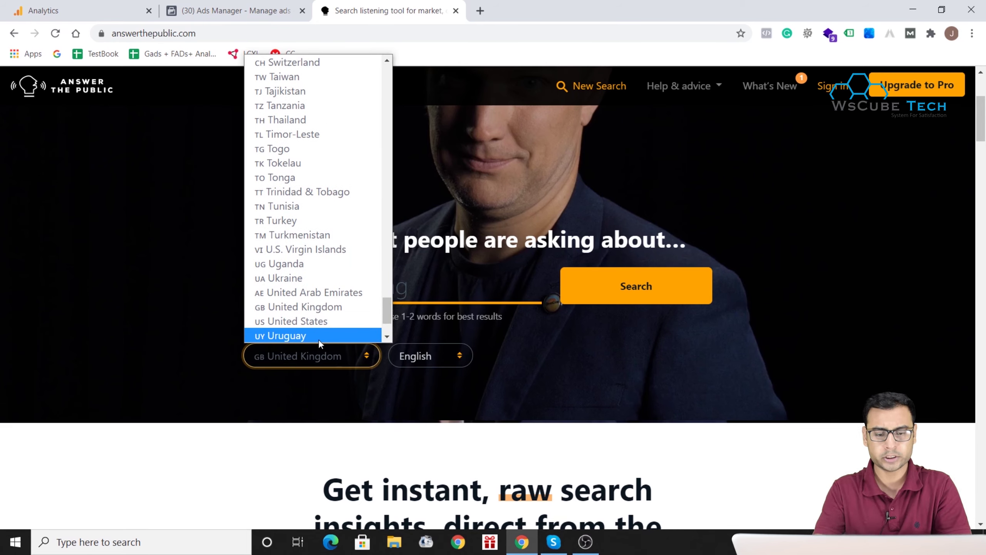
scroll(337, 169, up, 9)
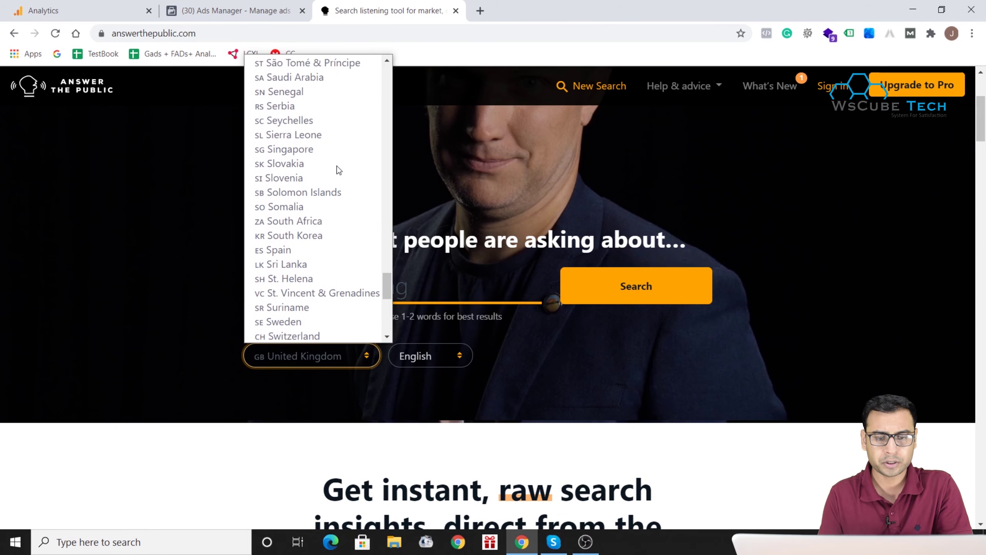
scroll(337, 168, up, 12)
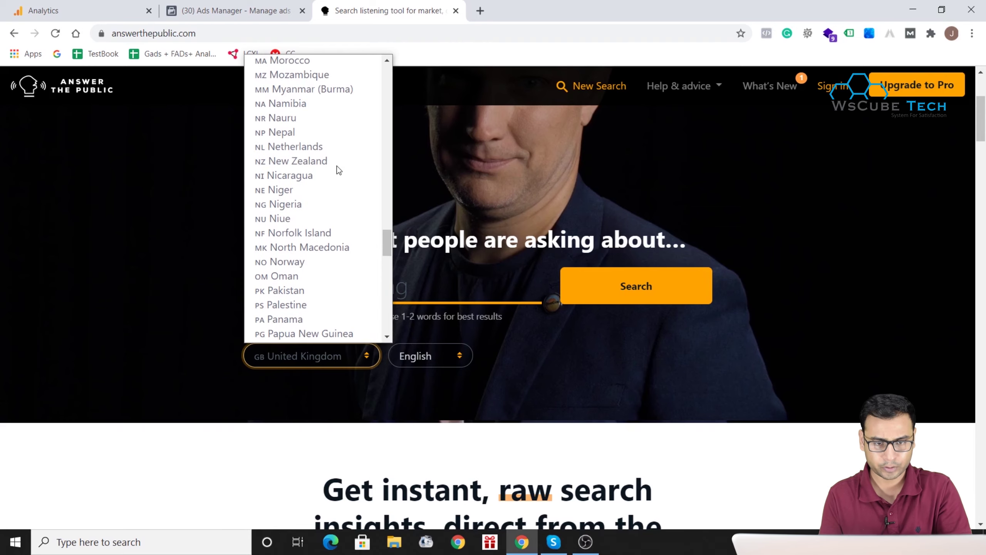
scroll(337, 167, up, 10)
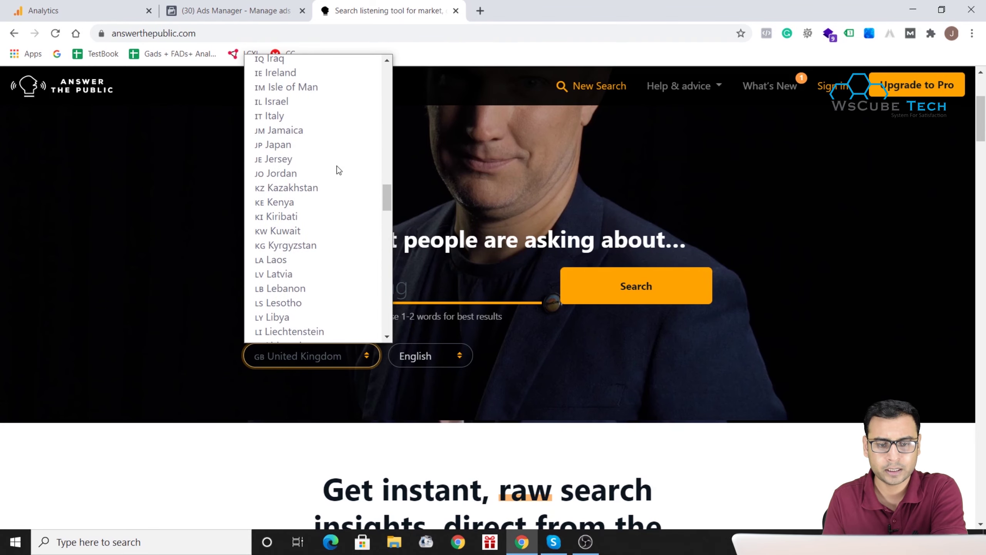
click(278, 84)
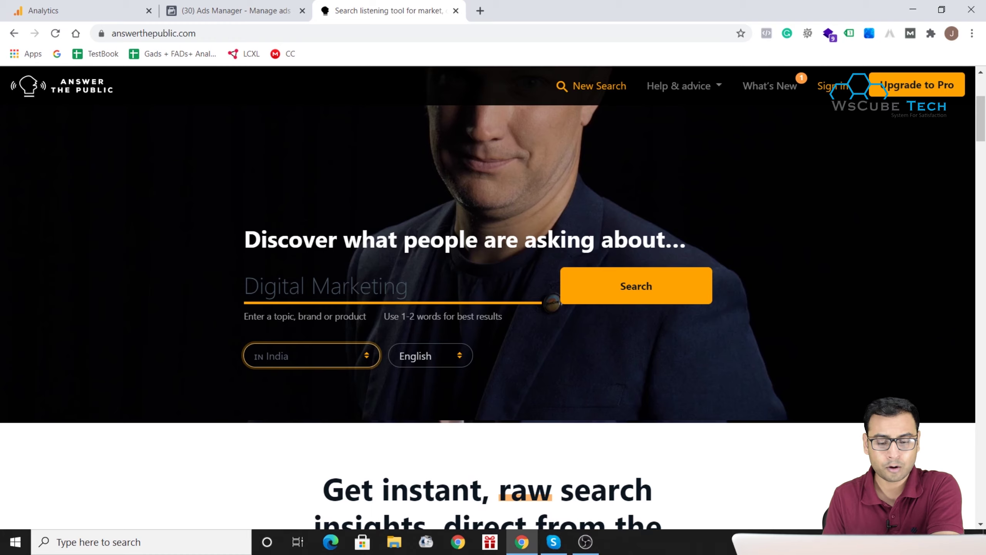
Search Digital Marketing for India and scroll to the 74-question visualisation wheel
click(614, 279)
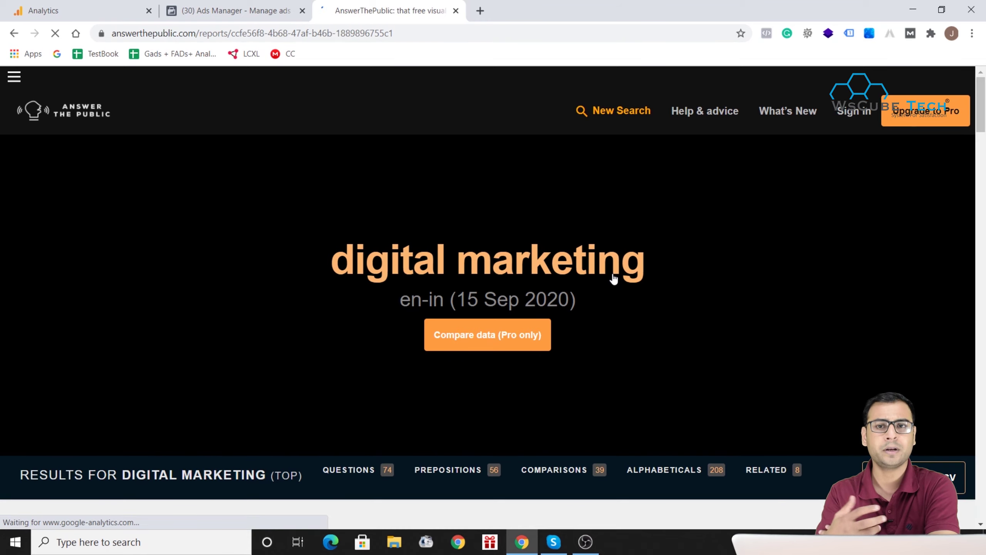
scroll(579, 348, down, 3)
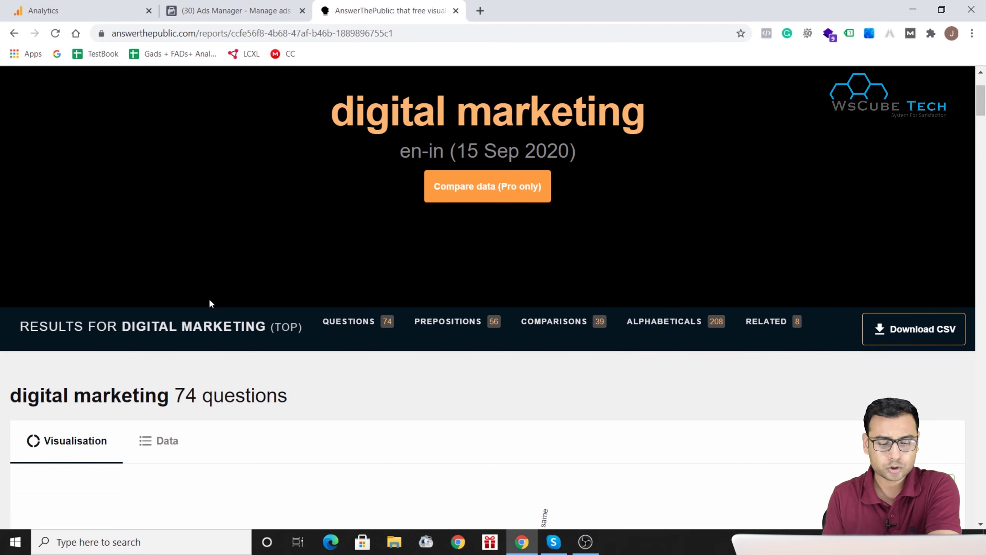
scroll(433, 378, down, 5)
scroll(435, 383, down, 1)
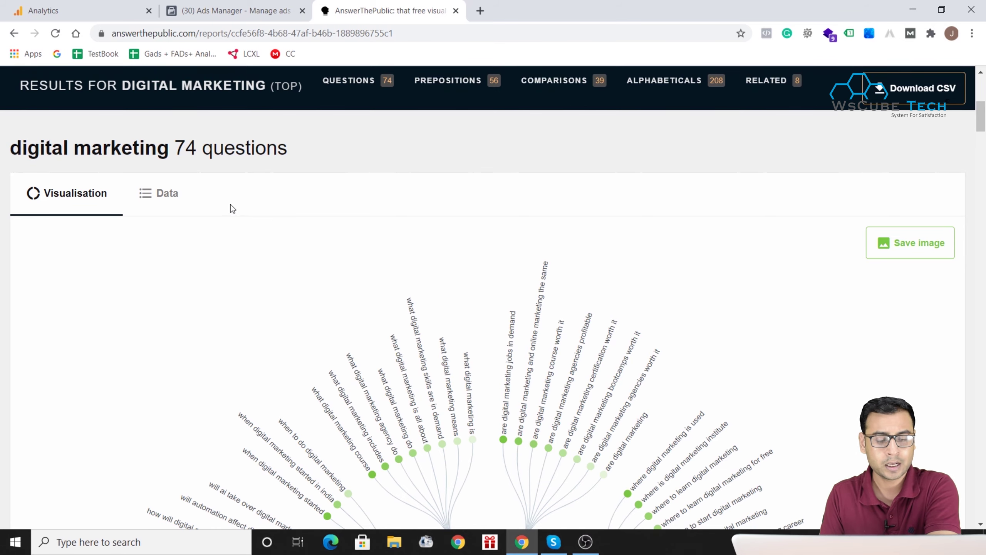
scroll(427, 330, down, 2)
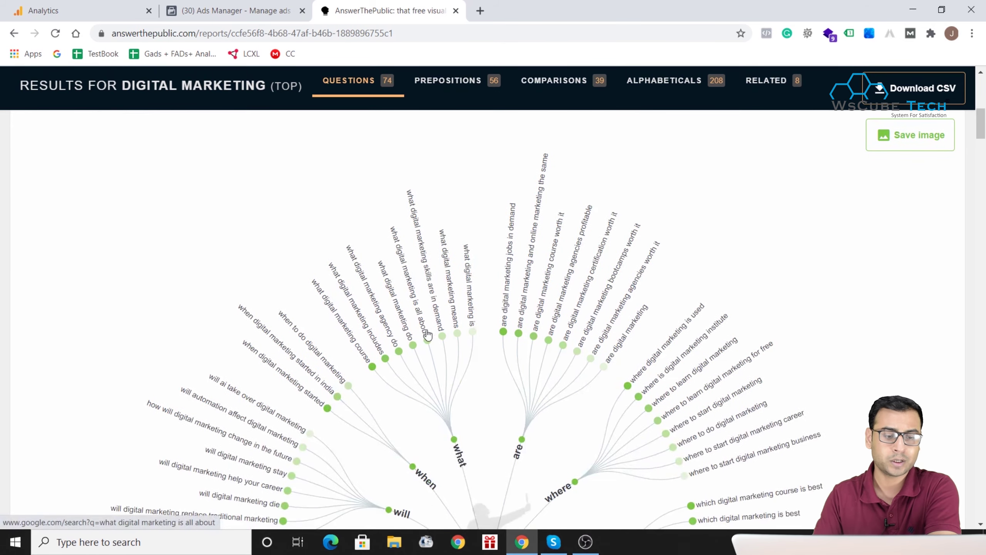
scroll(427, 332, up, 3)
click(192, 246)
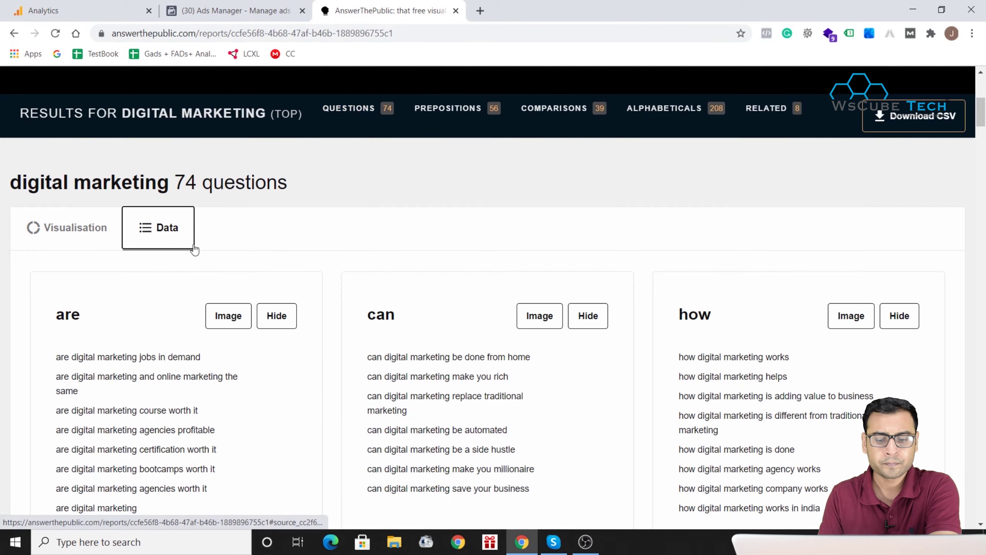
click(95, 228)
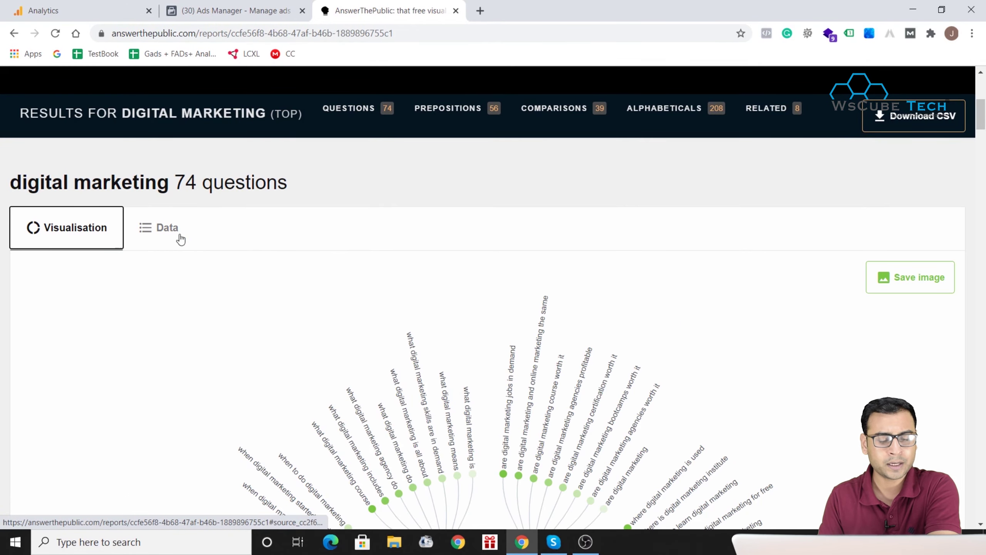
scroll(518, 357, down, 3)
scroll(518, 357, up, 7)
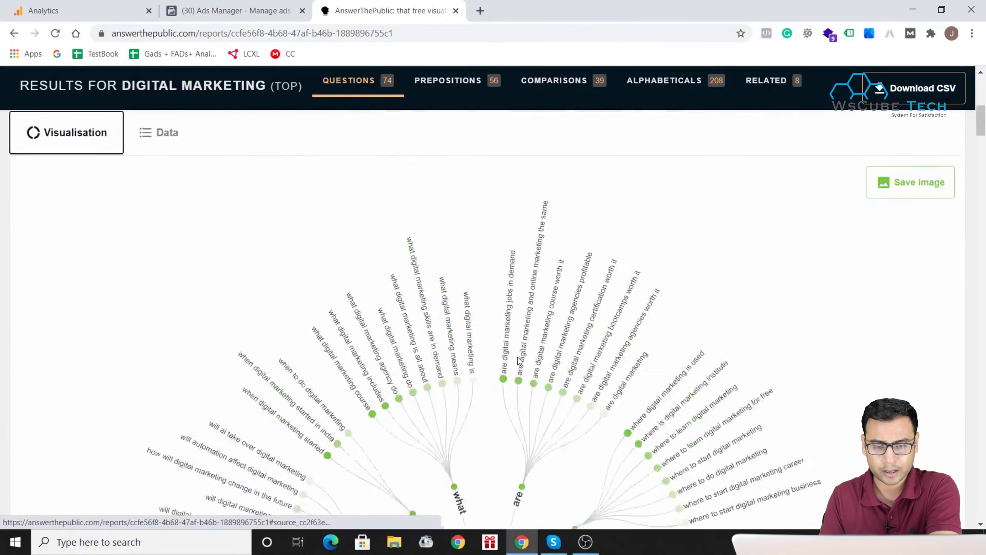
click(347, 340)
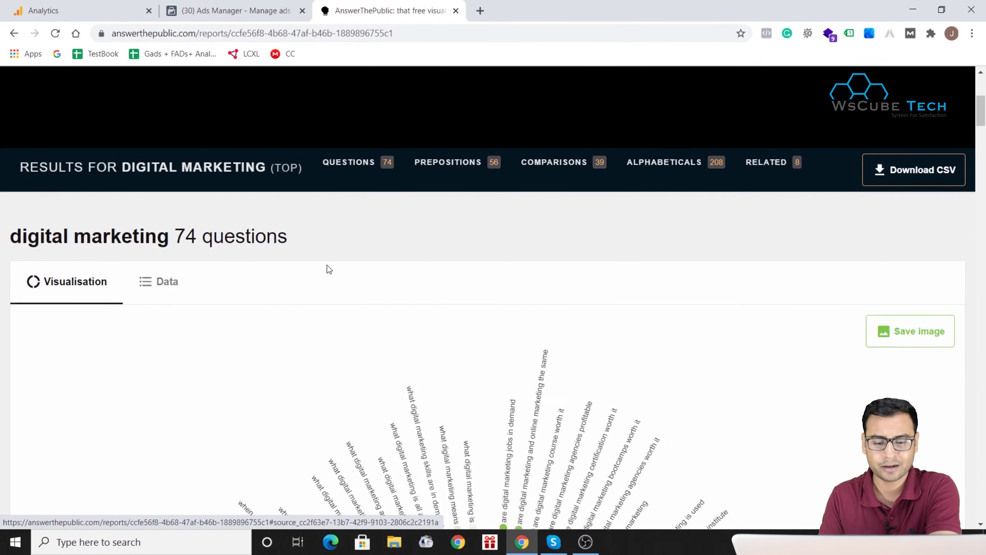
scroll(337, 186, up, 4)
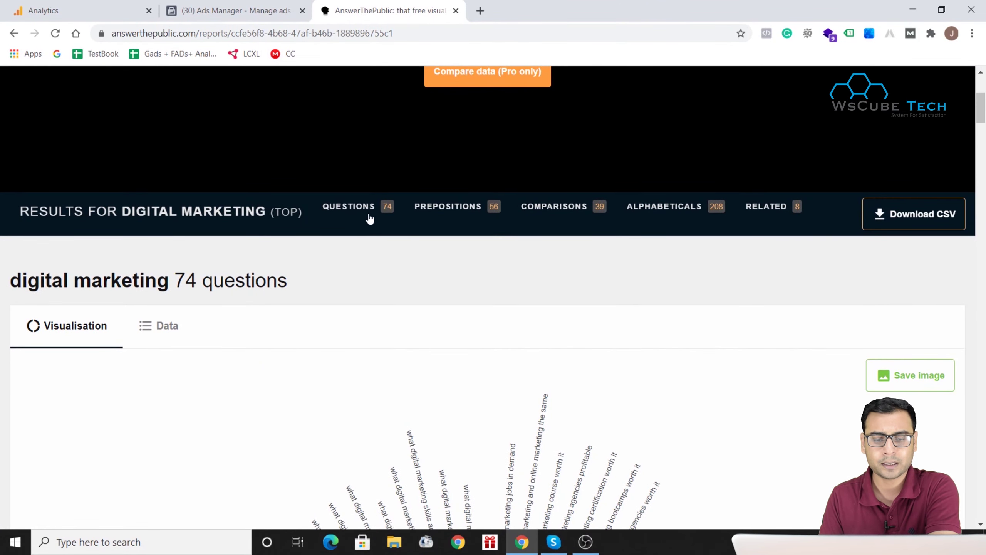
scroll(373, 211, down, 1)
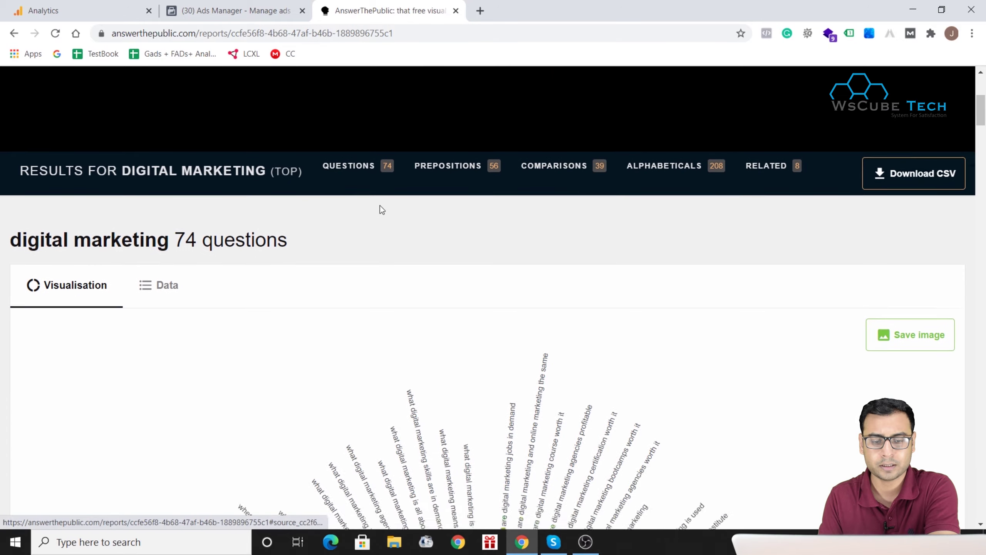
scroll(381, 210, down, 3)
scroll(430, 222, up, 3)
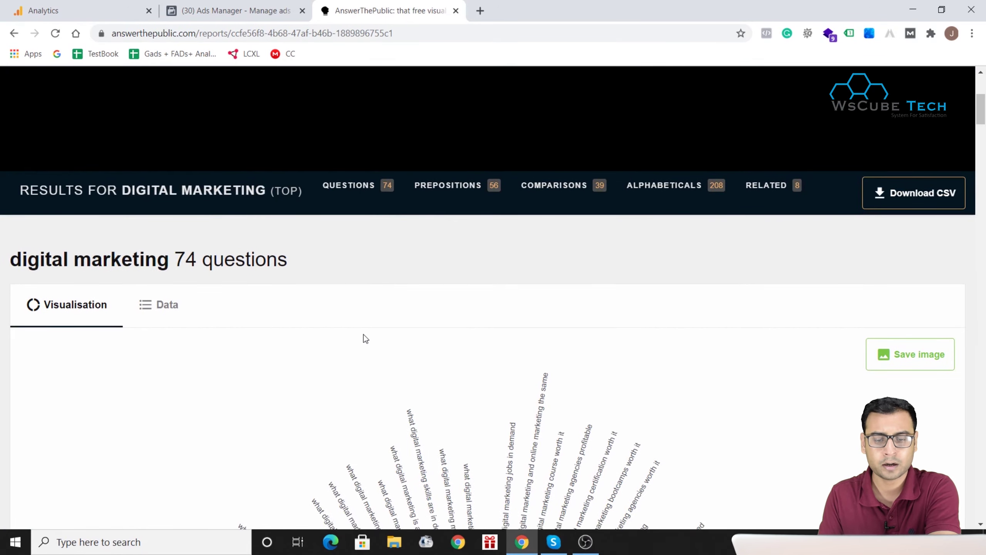
scroll(364, 334, down, 10)
scroll(360, 297, up, 5)
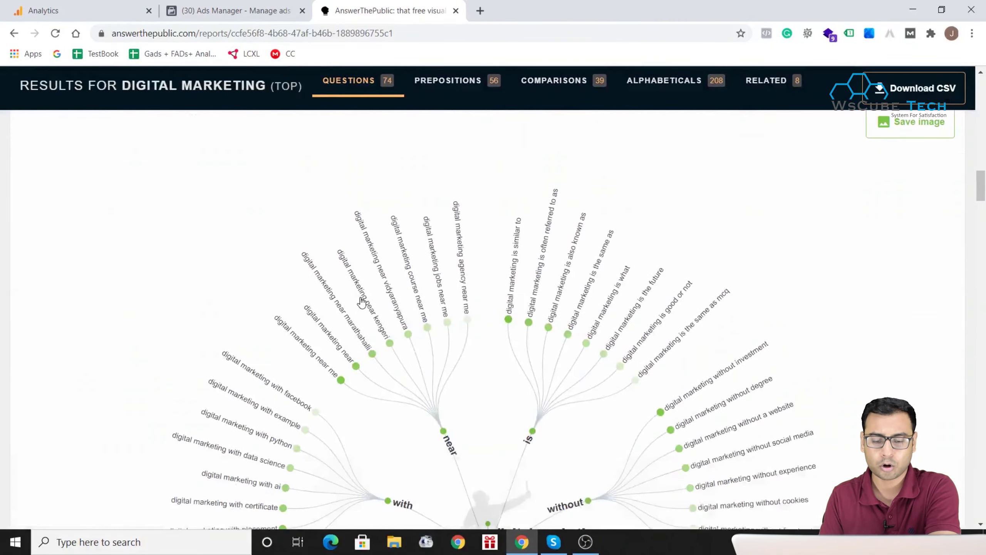
scroll(361, 300, down, 12)
scroll(361, 300, up, 6)
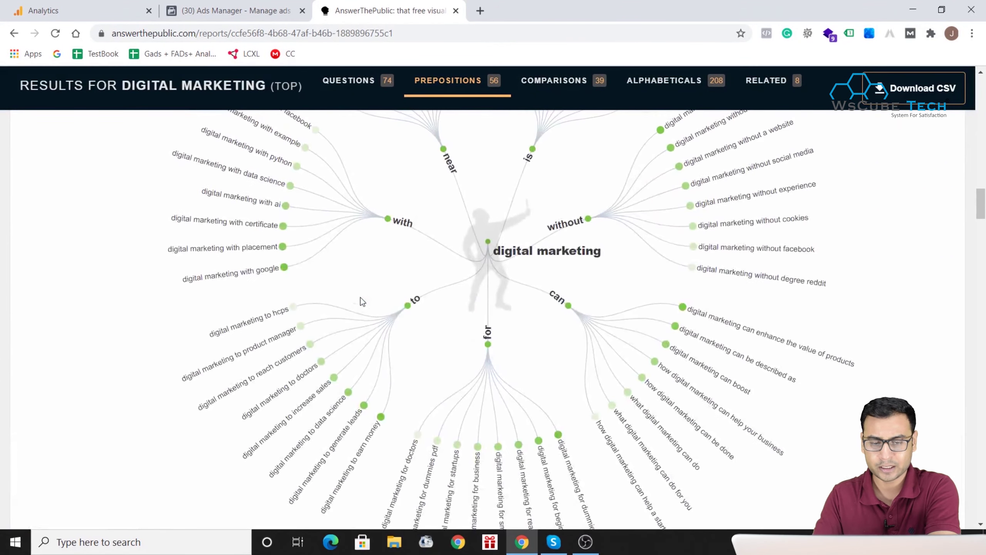
scroll(360, 300, up, 8)
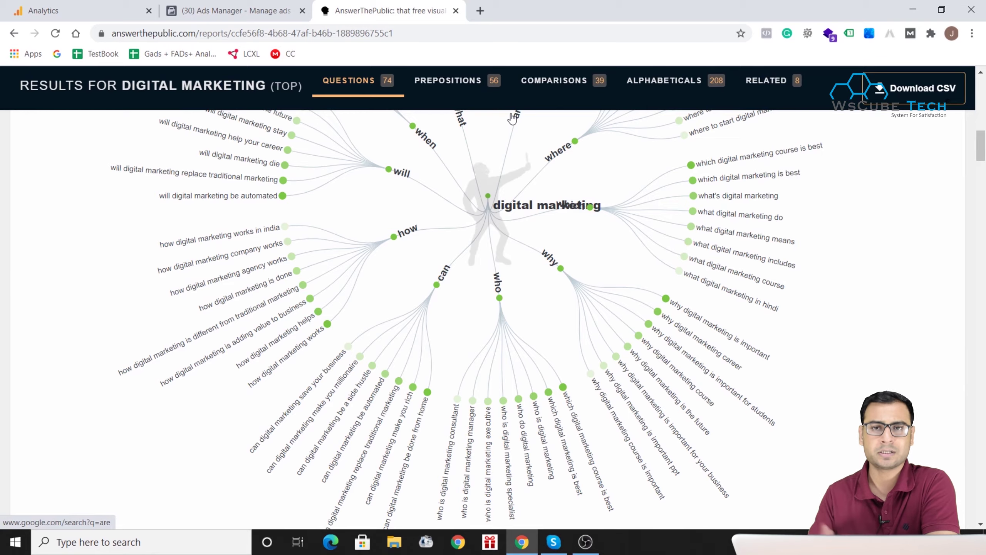
scroll(511, 118, up, 6)
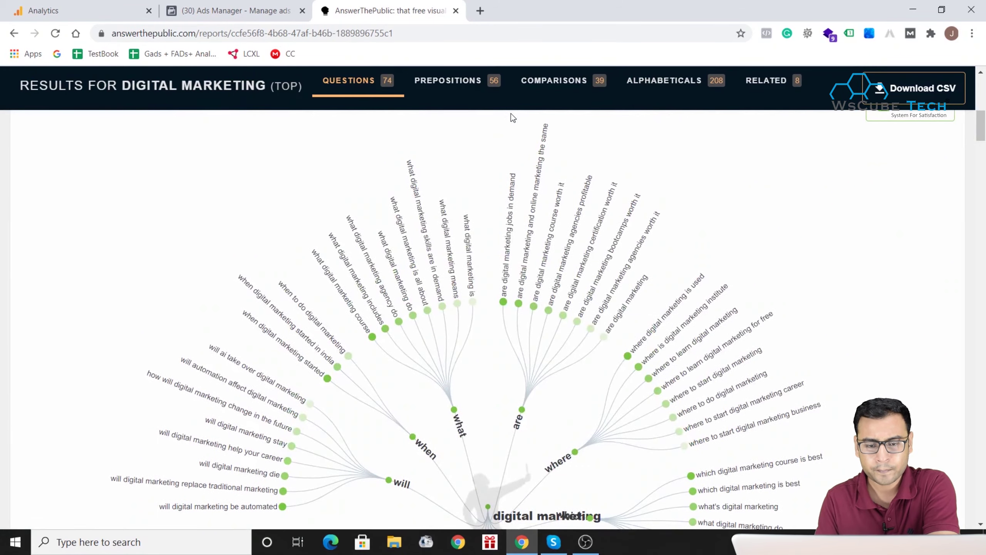
scroll(511, 113, up, 9)
scroll(510, 113, down, 11)
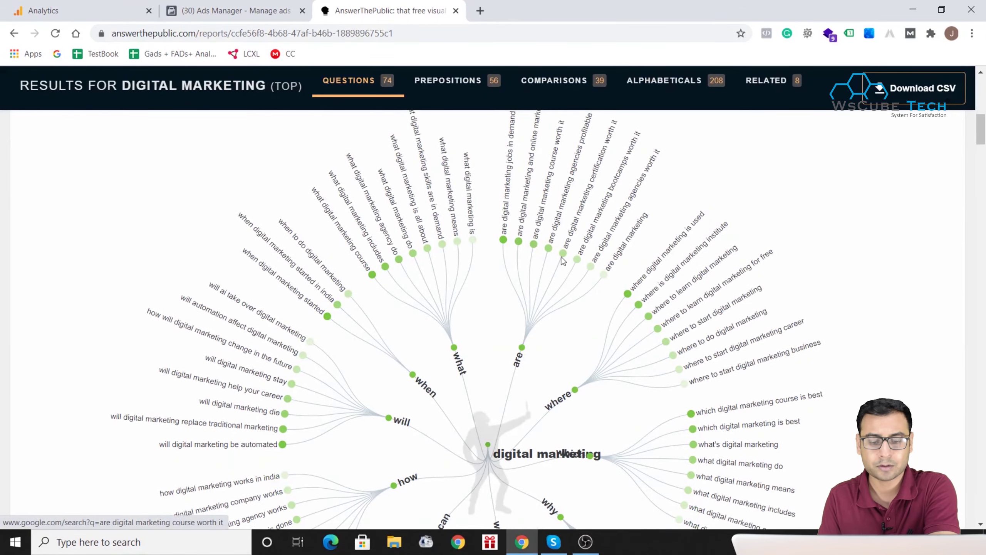
scroll(575, 283, down, 3)
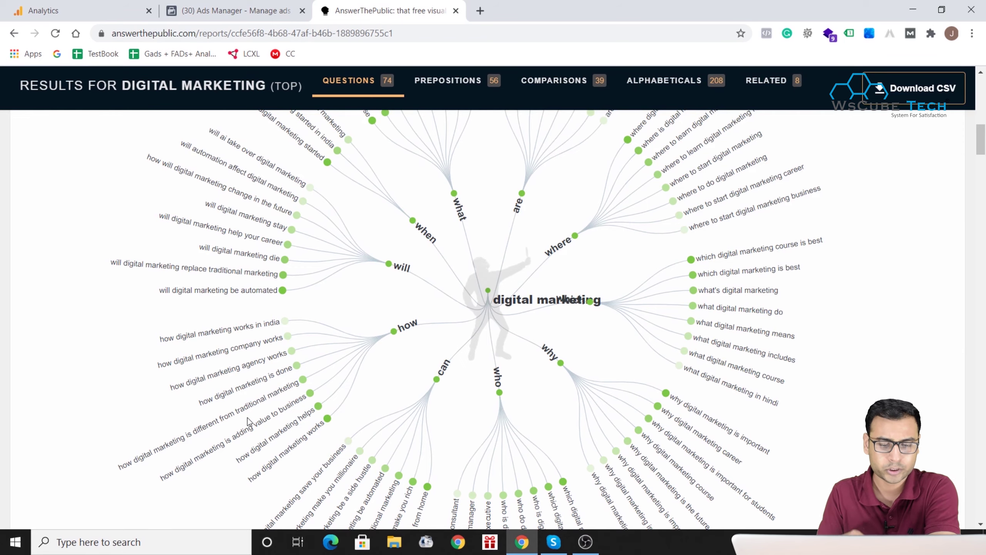
scroll(248, 420, down, 3)
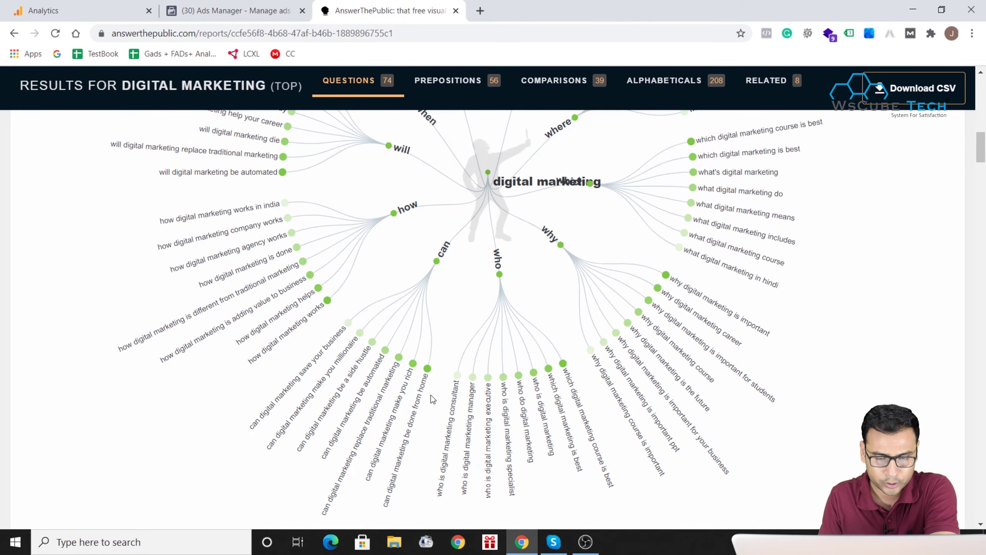
scroll(397, 396, down, 1)
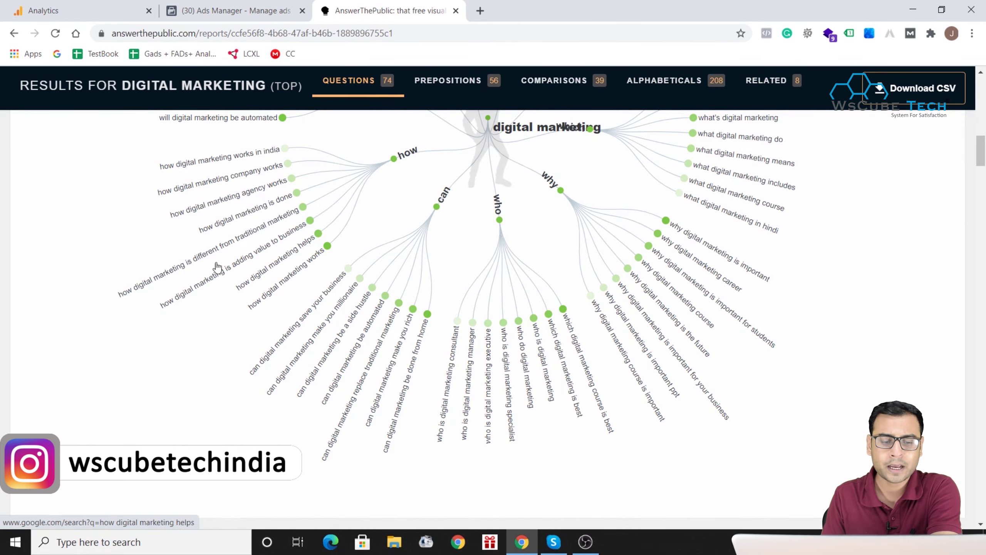
scroll(428, 225, up, 1)
scroll(498, 218, up, 2)
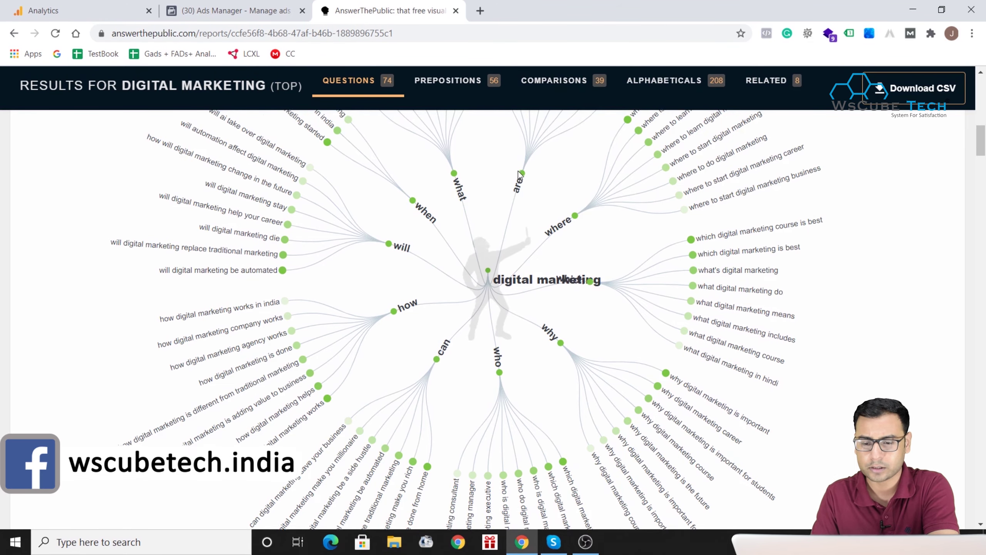
scroll(583, 233, up, 2)
scroll(539, 161, up, 2)
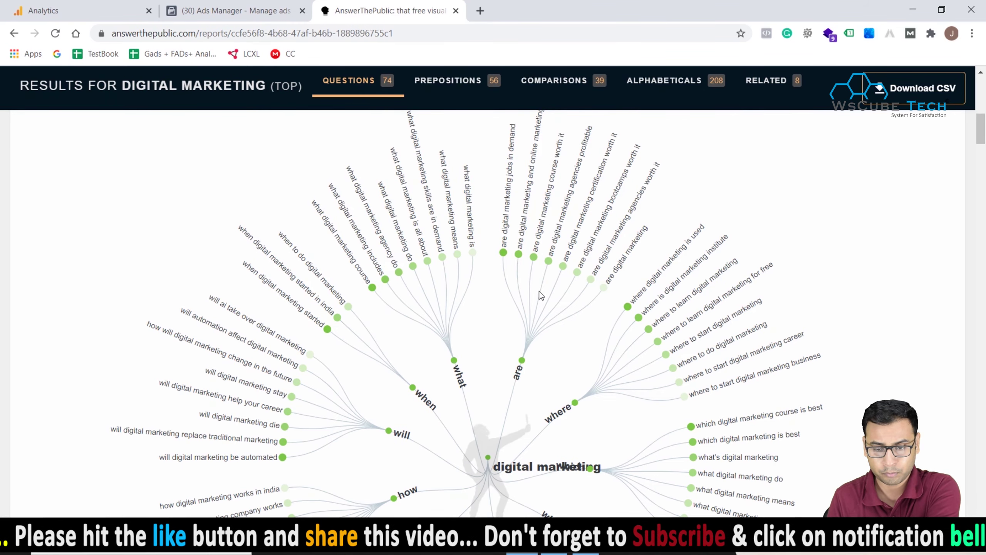
scroll(463, 303, down, 2)
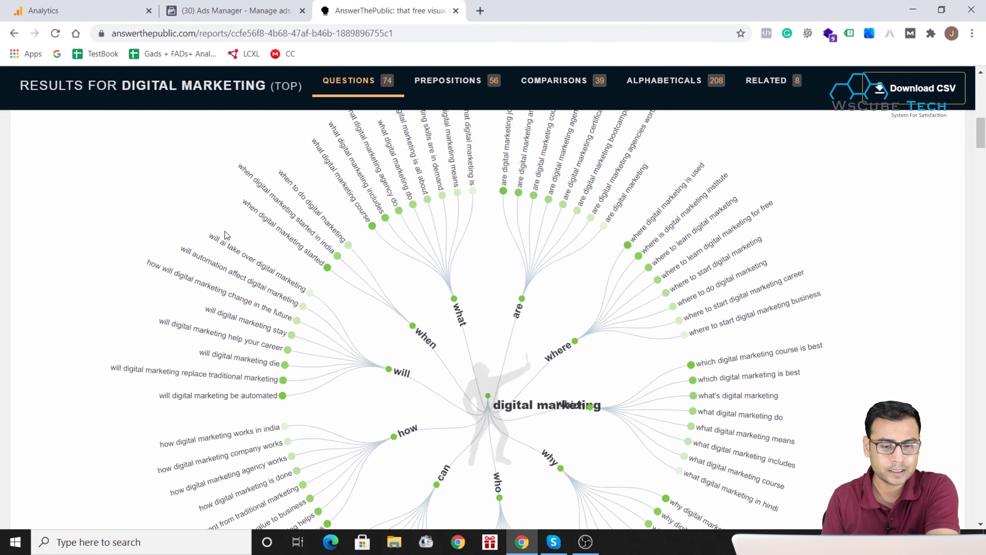
scroll(517, 356, down, 2)
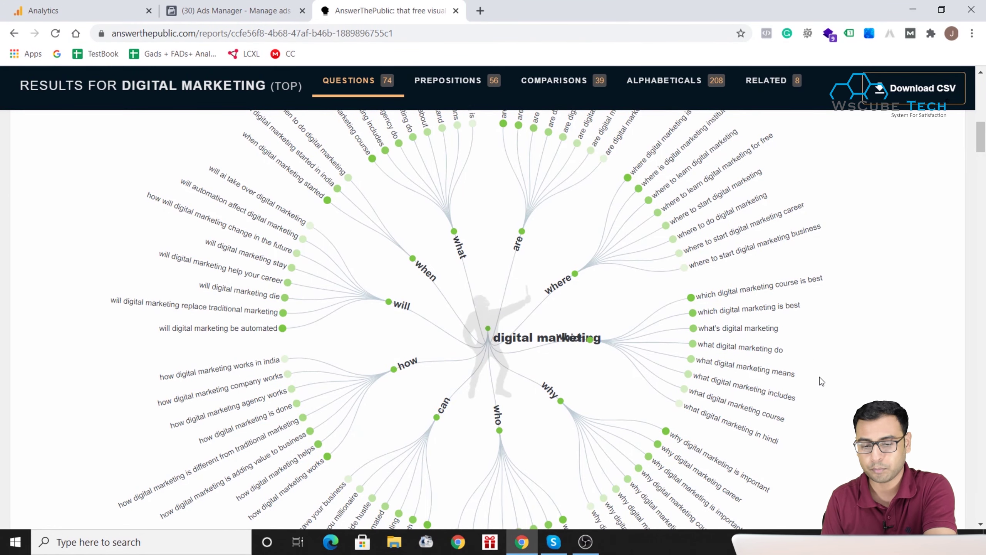
scroll(820, 377, down, 3)
scroll(794, 394, down, 3)
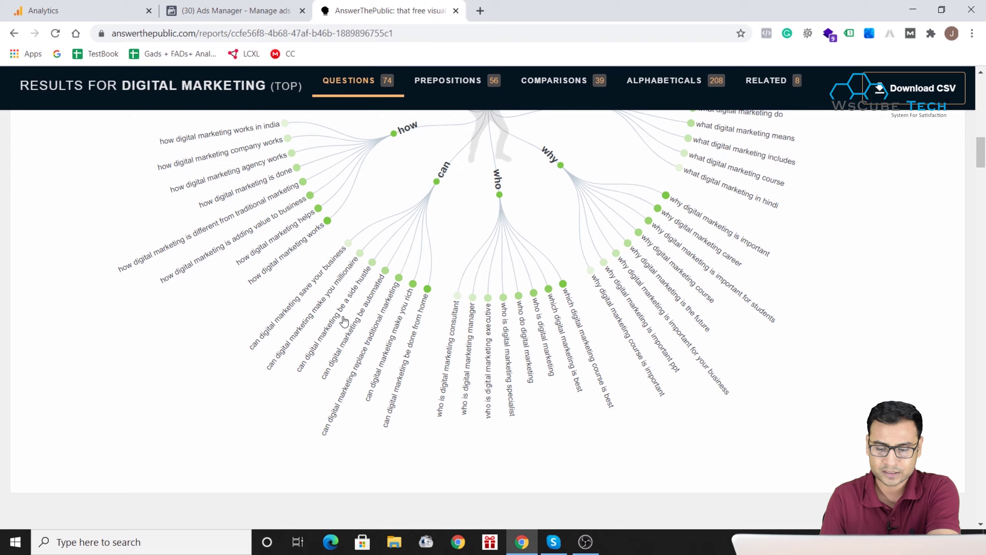
Scroll through the prepositions wheel, e.g. 'digital marketing for beginners', to the Comparisons header
scroll(617, 362, down, 7)
scroll(617, 362, up, 4)
scroll(617, 363, down, 6)
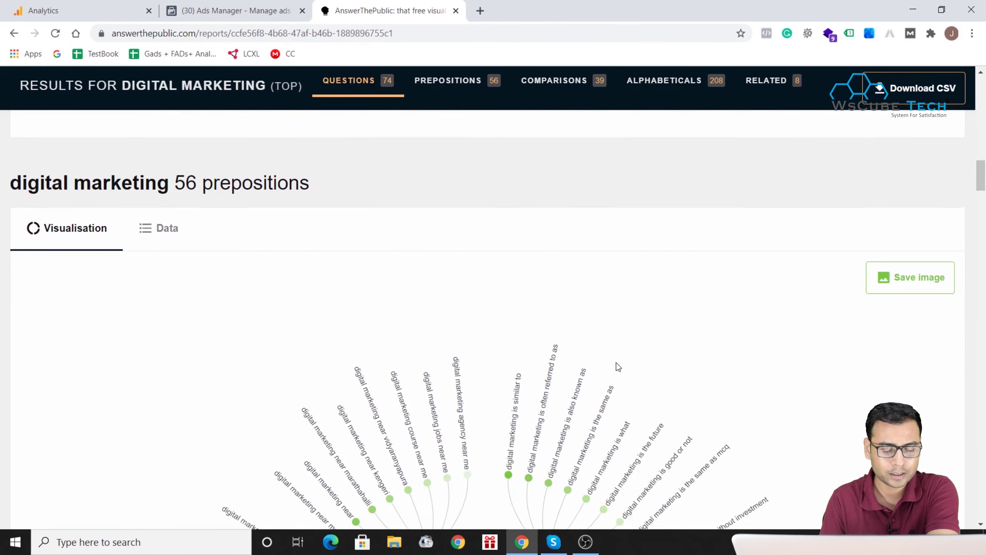
scroll(513, 316, down, 6)
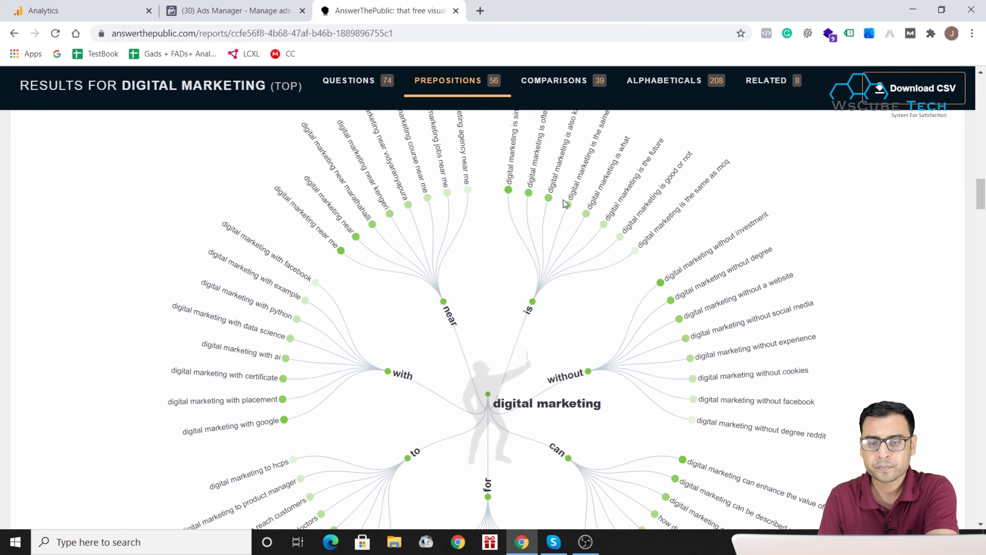
scroll(563, 199, up, 2)
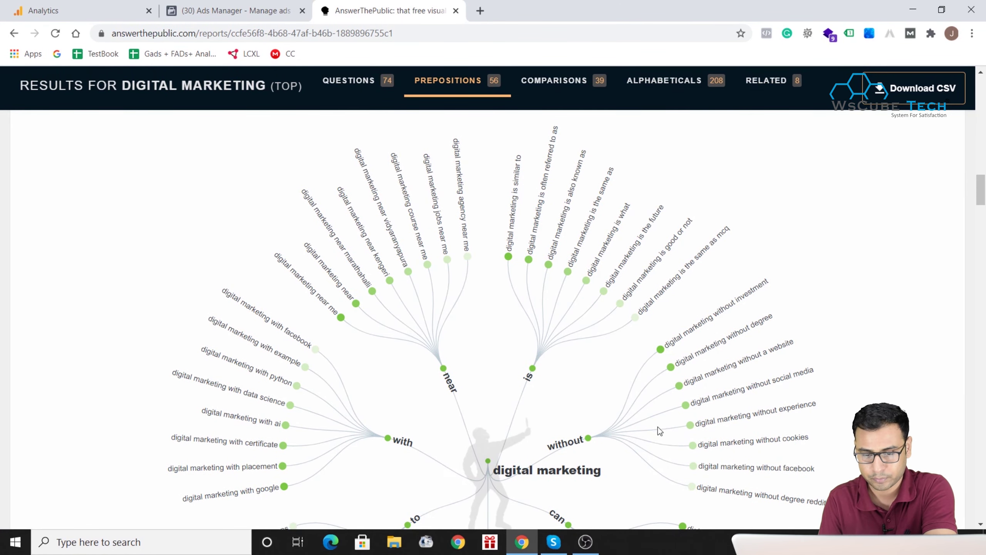
scroll(579, 421, down, 3)
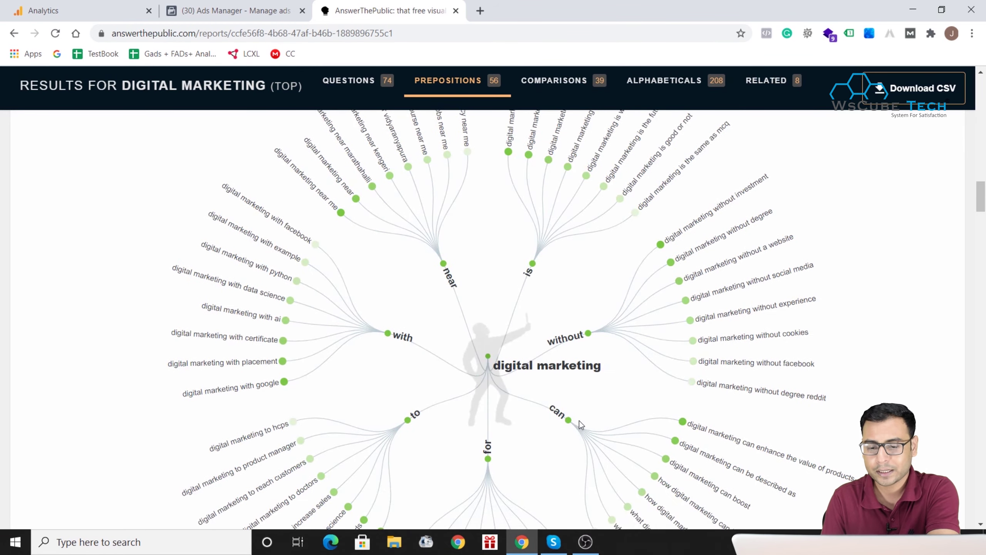
scroll(579, 420, down, 3)
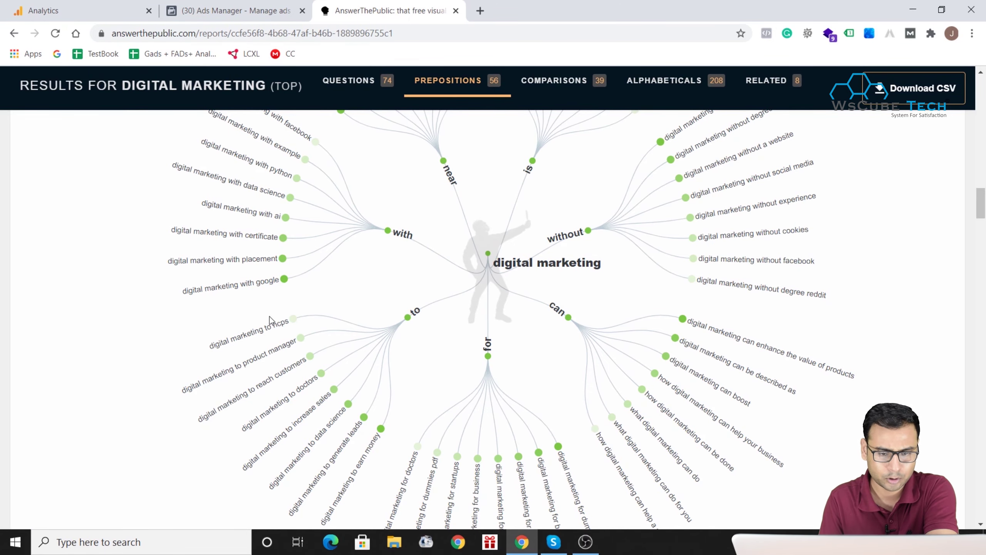
scroll(272, 322, down, 2)
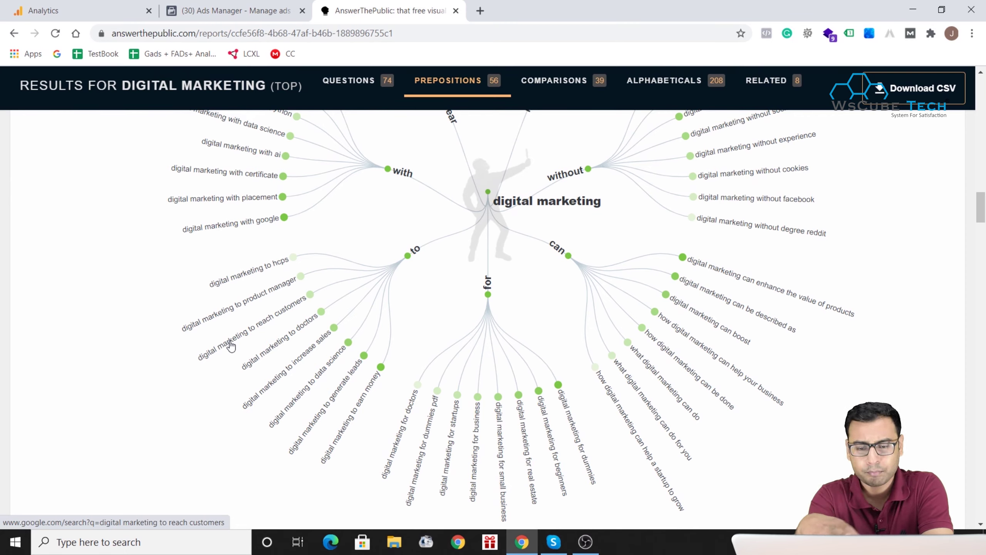
scroll(231, 345, down, 6)
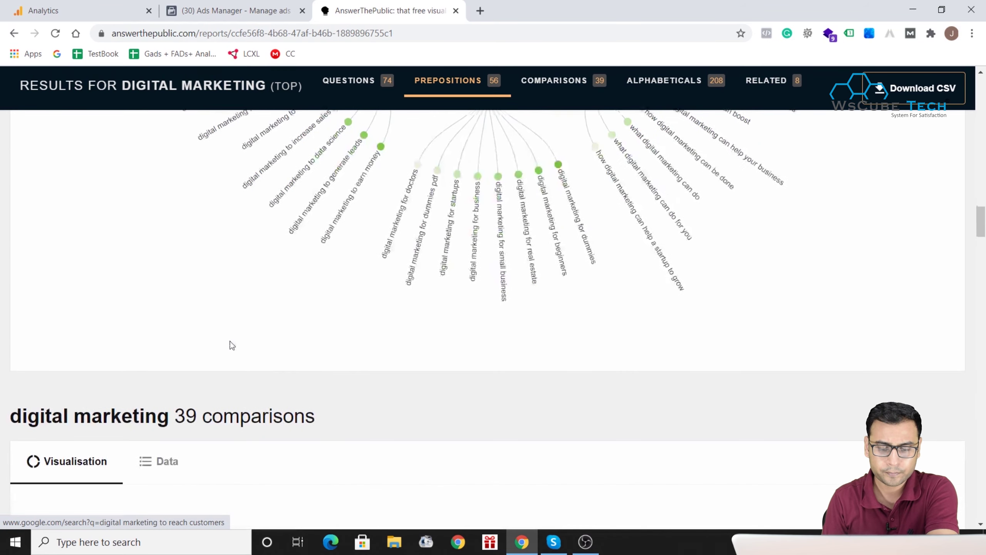
Scroll over the 39-comparisons wheel down to the 208 alphabeticals letter lists
scroll(455, 412, down, 6)
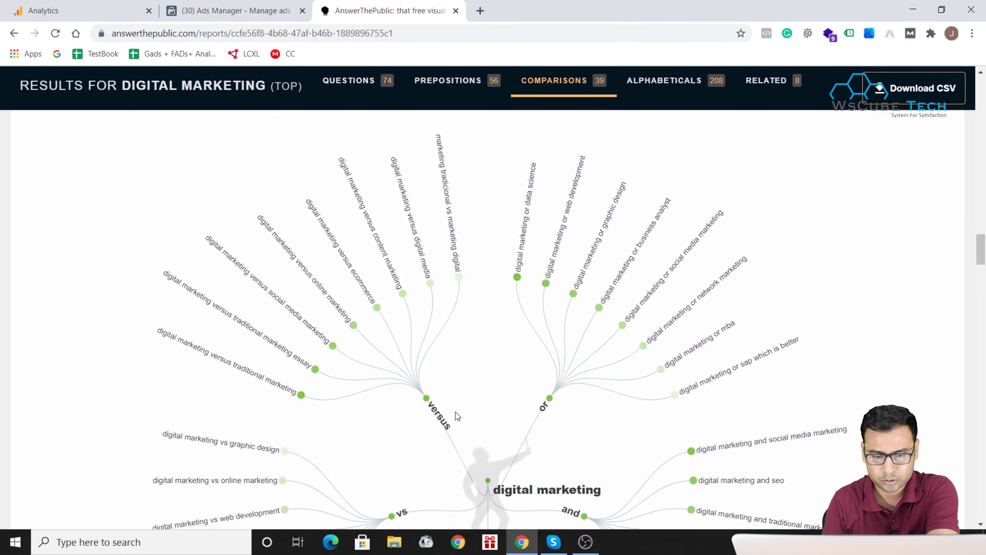
scroll(448, 408, down, 2)
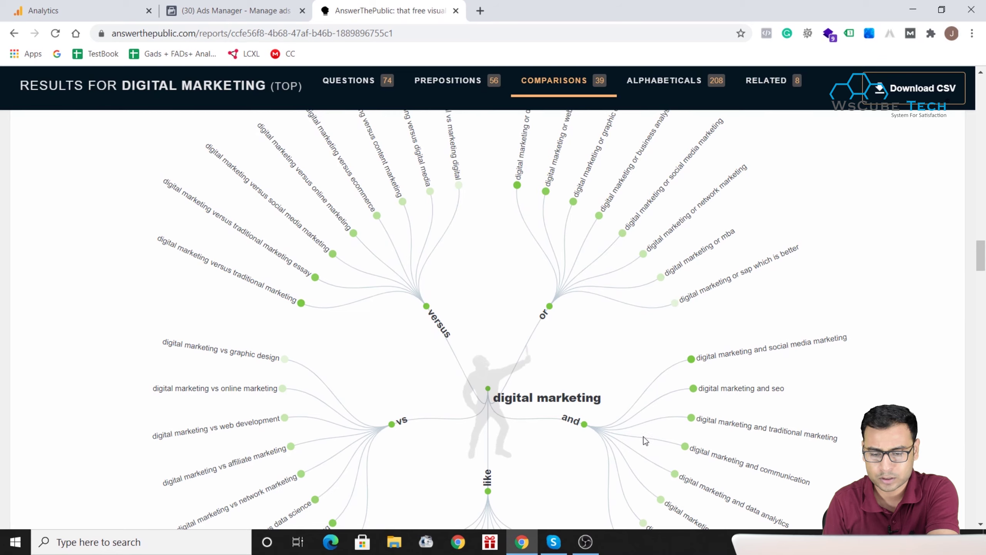
scroll(607, 315, up, 1)
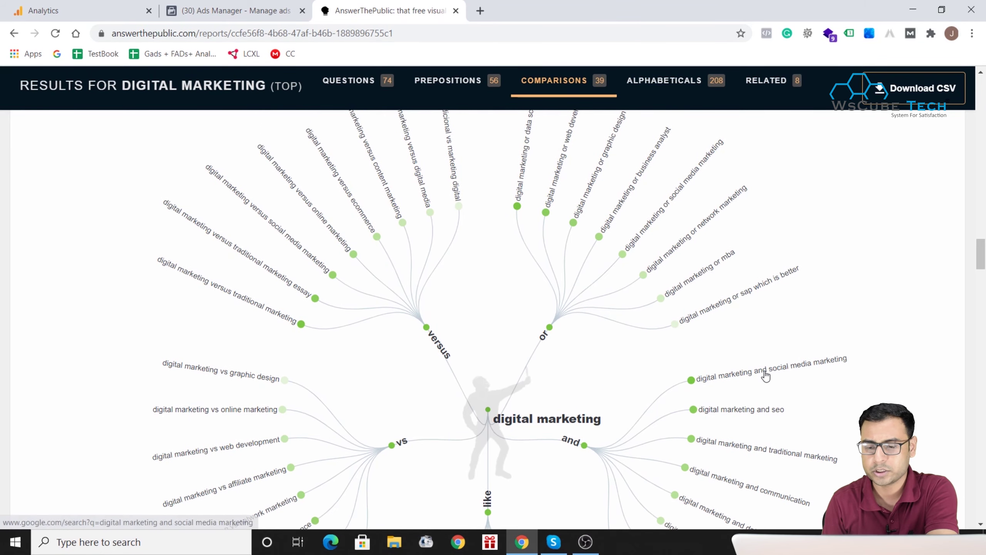
scroll(763, 363, down, 1)
scroll(423, 216, up, 3)
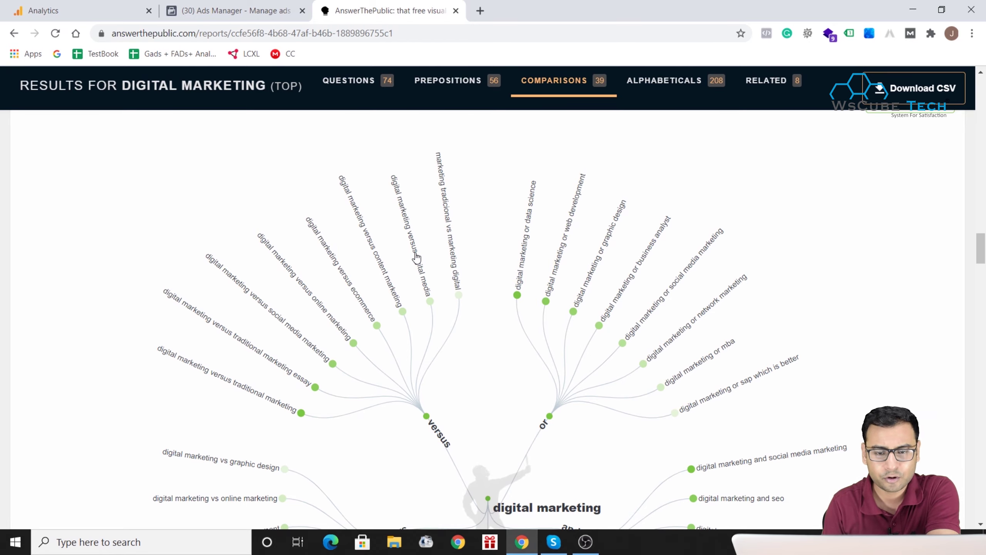
scroll(415, 257, up, 2)
scroll(415, 253, down, 6)
scroll(415, 252, down, 10)
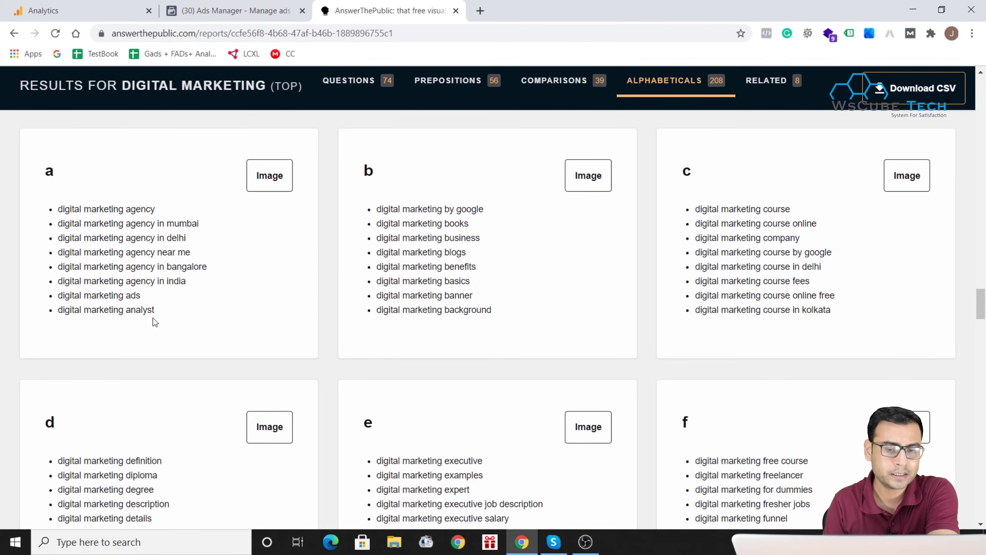
Scroll past the alphabetical cards, from 'digital marketing agency' onward, to the related wheel
scroll(335, 425, down, 5)
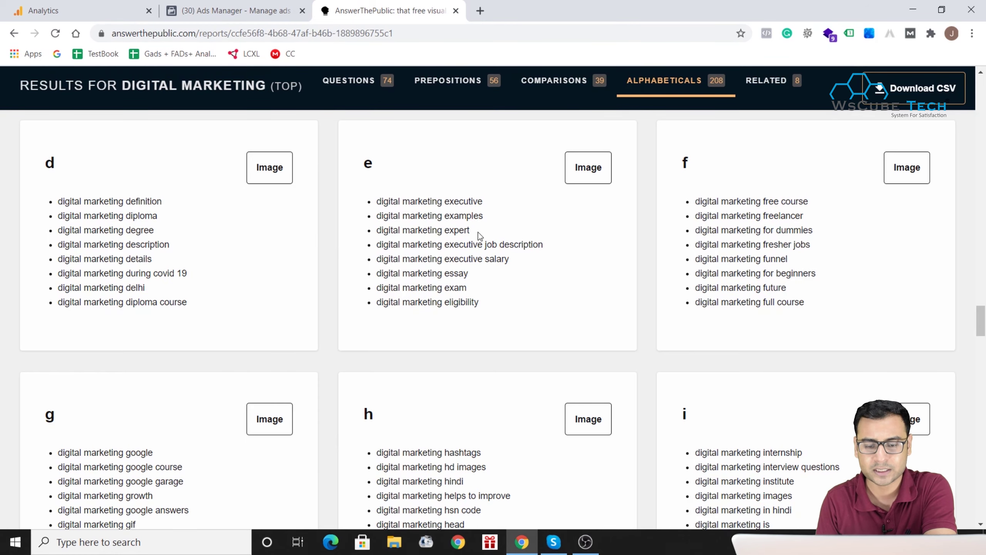
scroll(493, 308, down, 5)
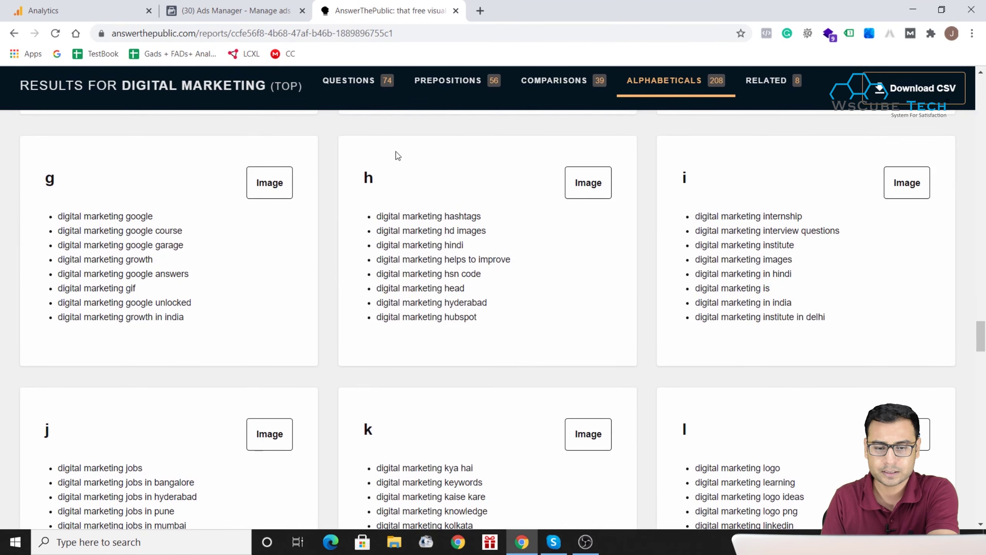
scroll(606, 371, down, 20)
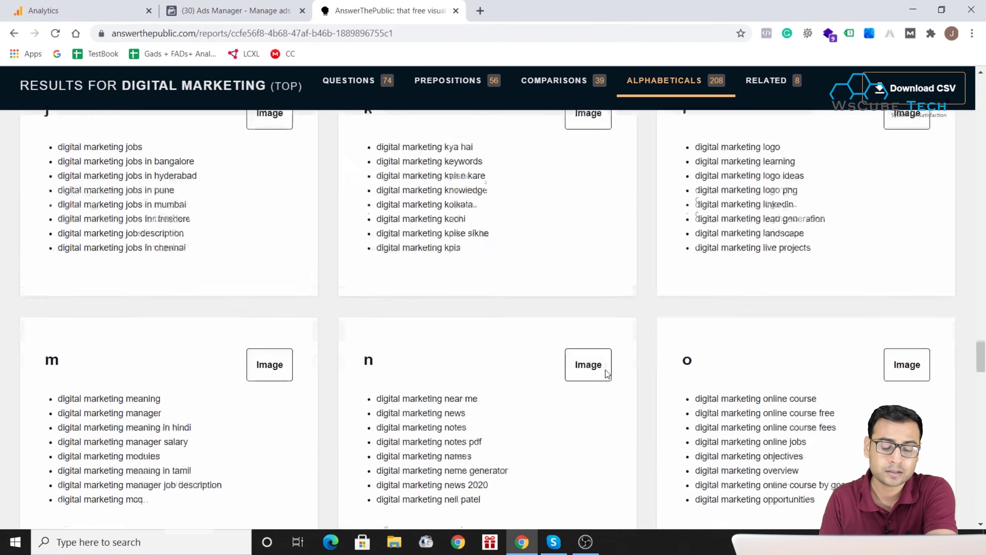
scroll(605, 370, down, 18)
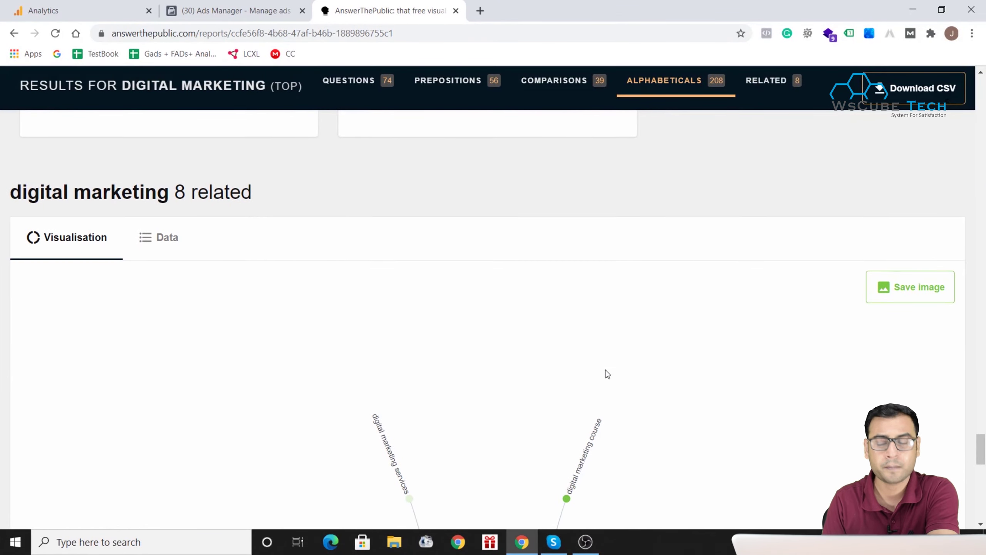
Scroll through the related branches such as 'digital marketing services' and 'digital marketing course'
scroll(607, 374, down, 3)
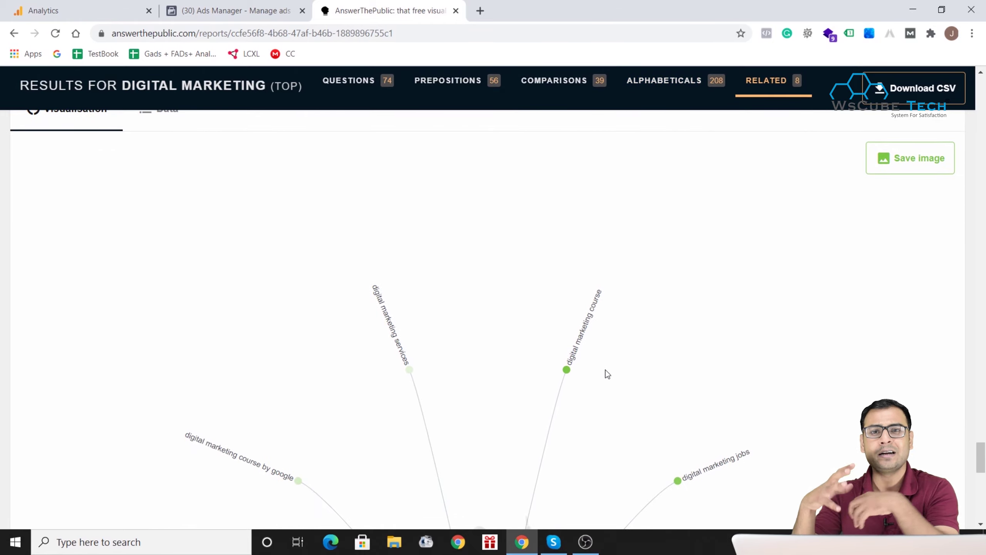
scroll(607, 374, down, 2)
scroll(607, 374, down, 1)
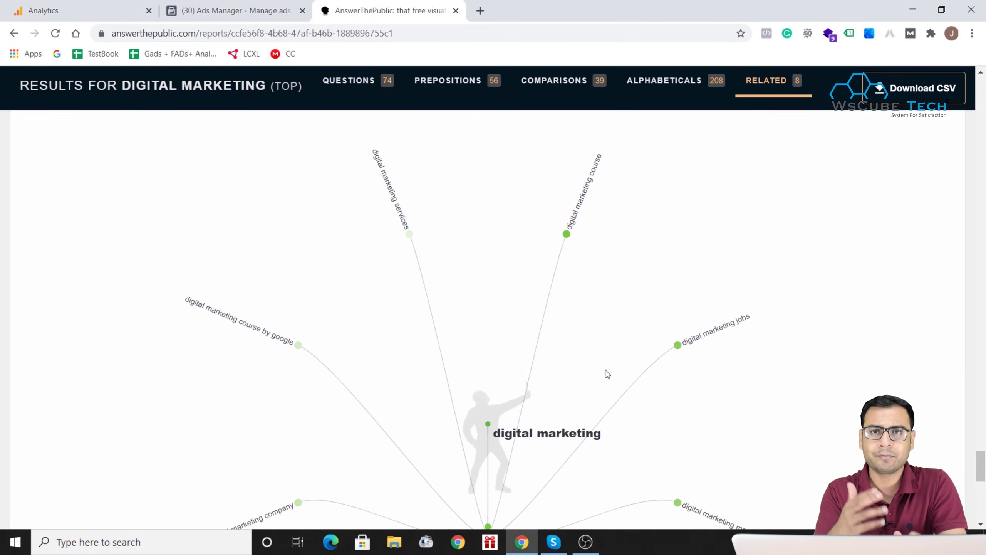
scroll(606, 369, up, 20)
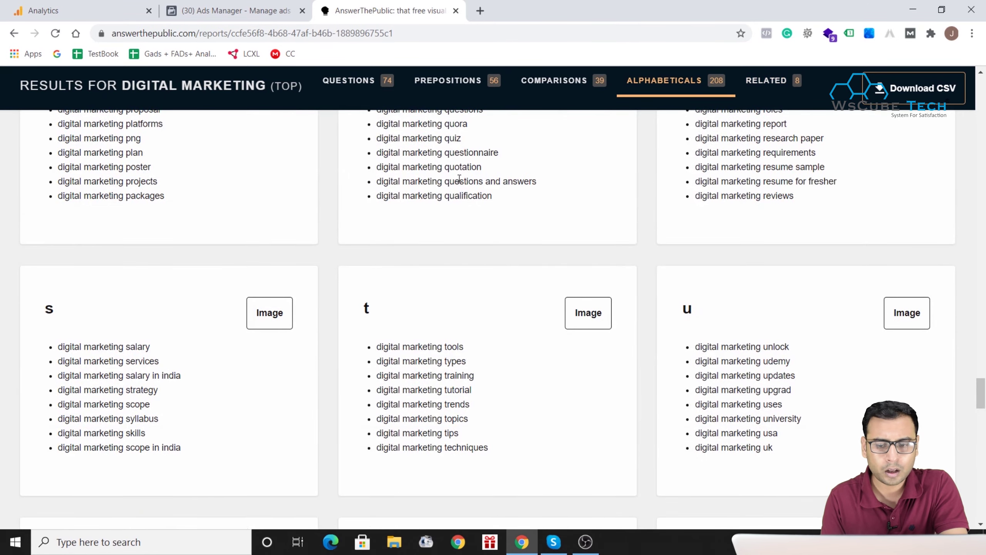
scroll(501, 342, down, 20)
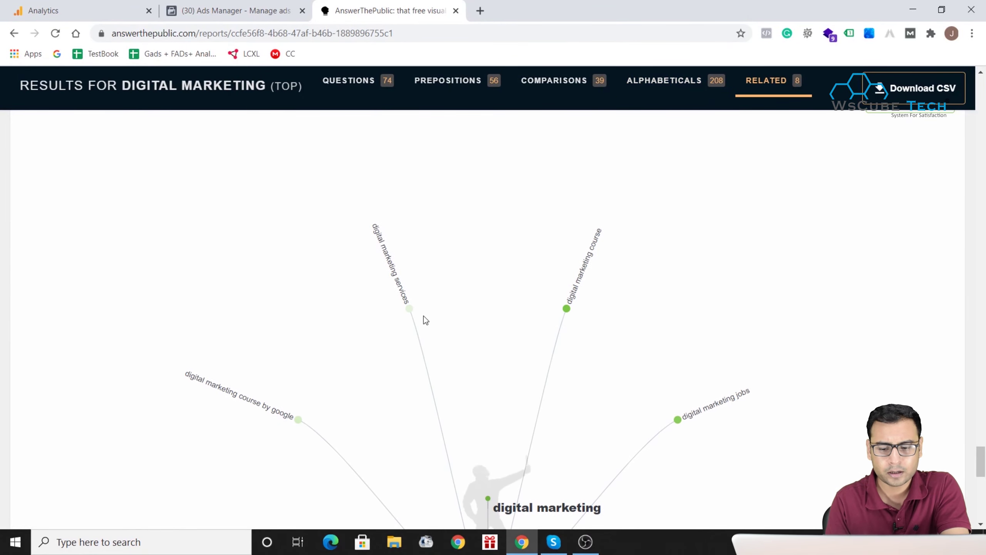
scroll(577, 370, down, 5)
scroll(538, 321, up, 5)
scroll(537, 321, up, 6)
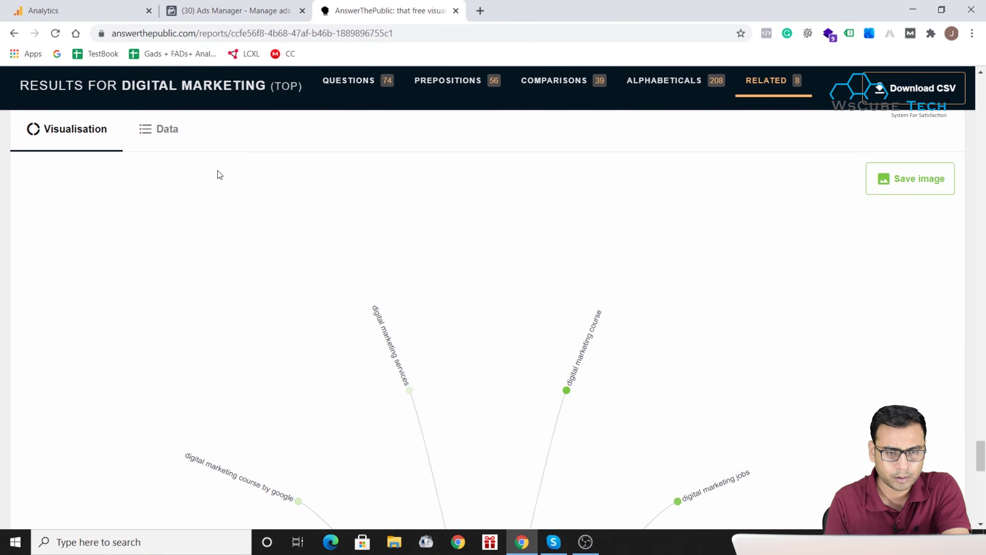
scroll(325, 328, down, 2)
scroll(326, 328, down, 5)
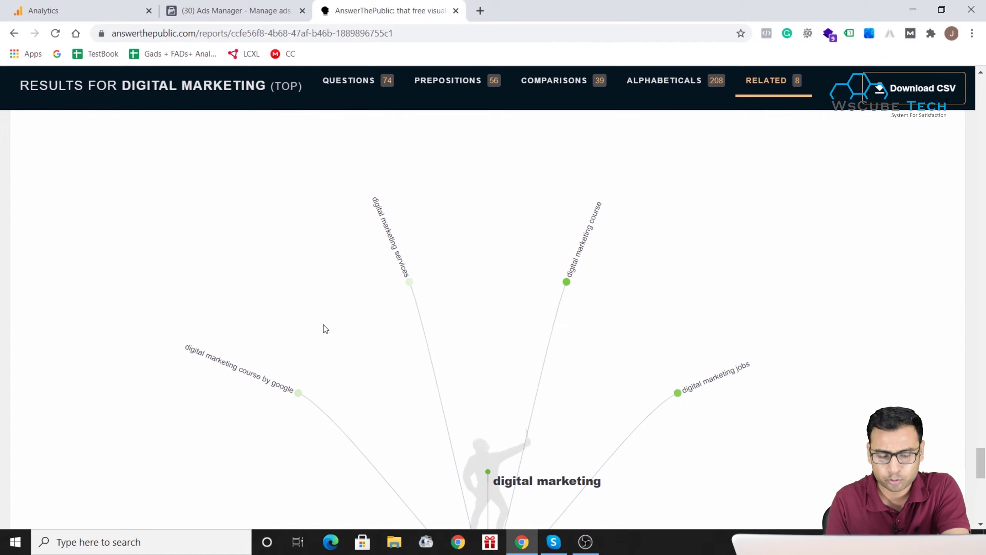
scroll(639, 432, down, 3)
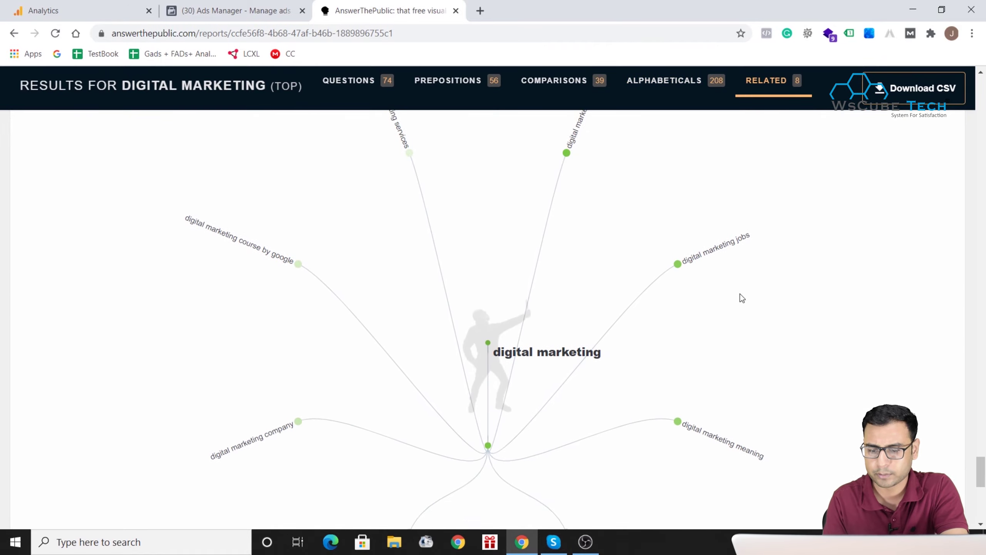
scroll(727, 383, down, 5)
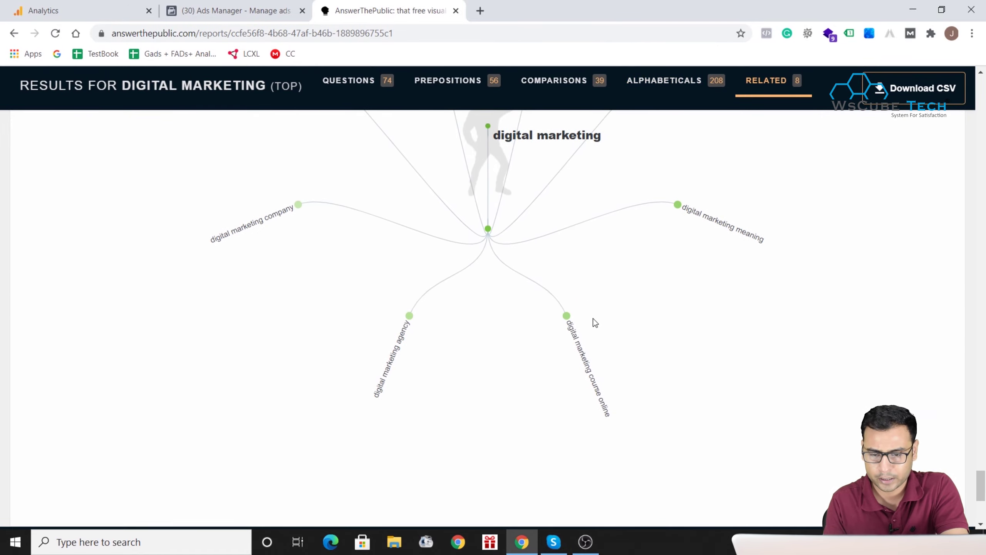
Scroll back up to the report header dated 15 Sep 2020
scroll(392, 249, up, 2)
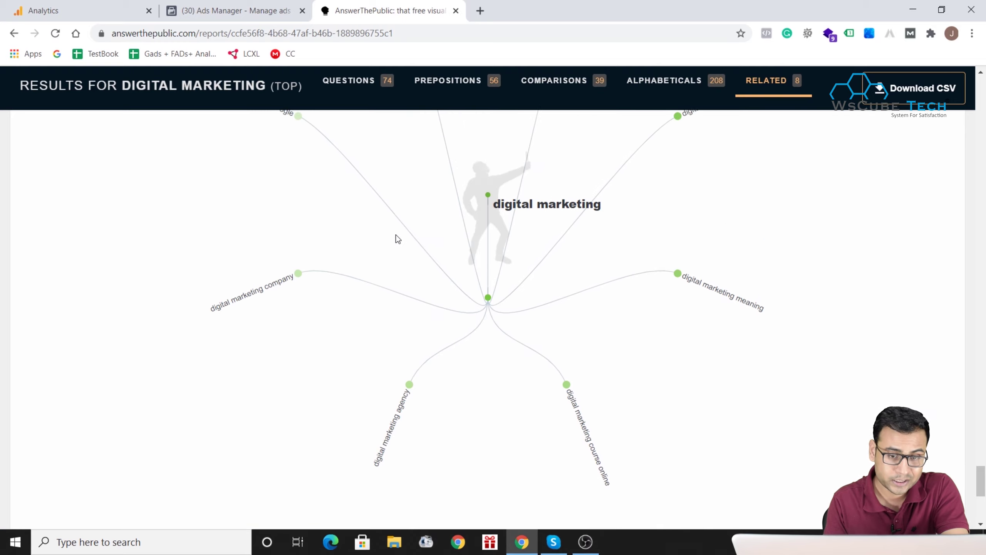
scroll(302, 294, up, 4)
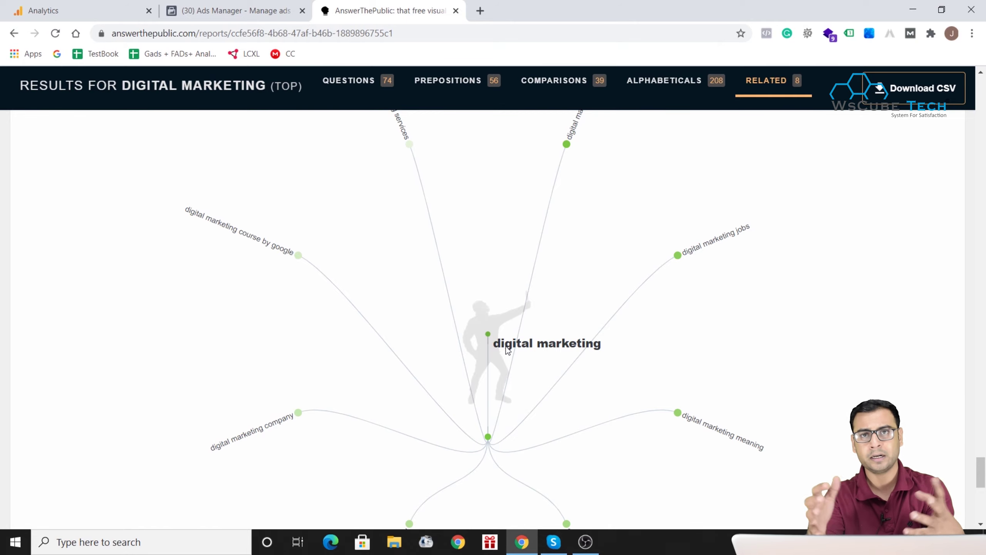
scroll(507, 350, up, 6)
scroll(508, 349, up, 20)
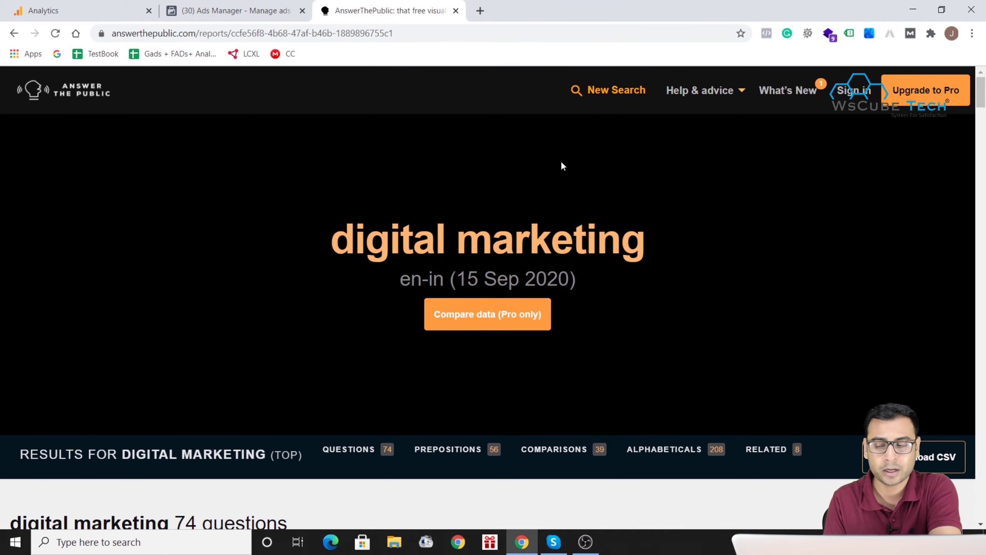
Delete the 'reports/…' path from the address to load the answerthepublic.com homepage
scroll(638, 307, down, 5)
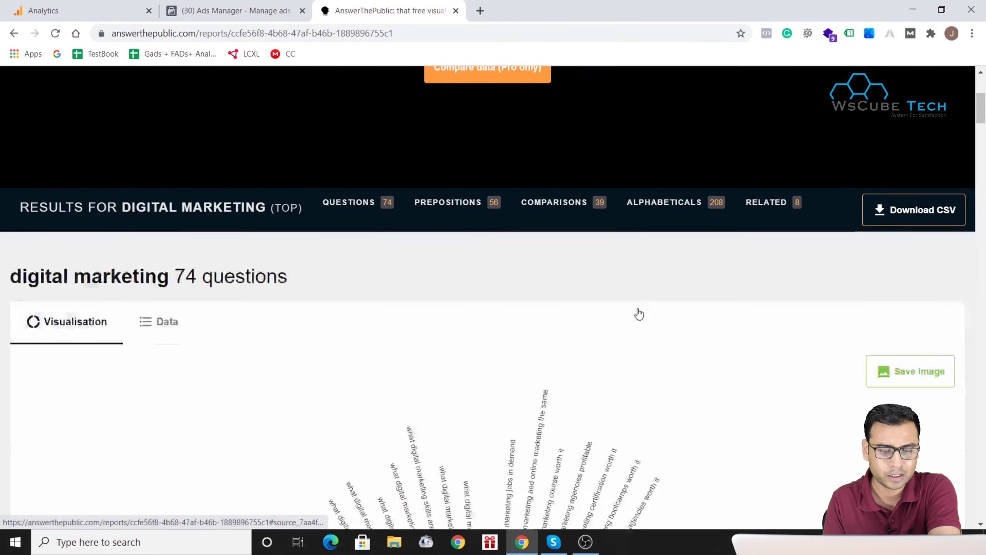
scroll(638, 308, up, 1)
scroll(638, 309, up, 5)
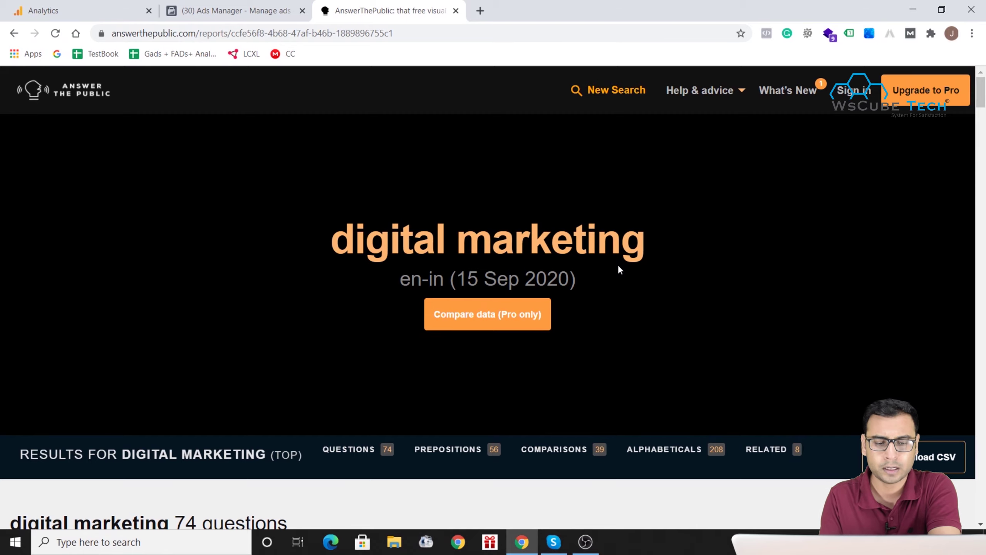
click(212, 34)
drag(225, 34, 582, 45)
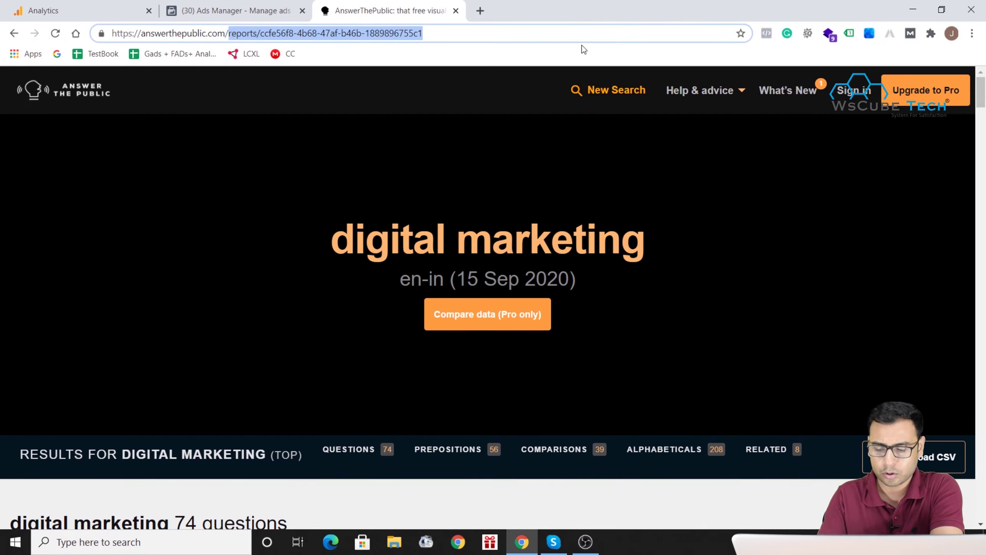
key(BackSpace)
key(Return)
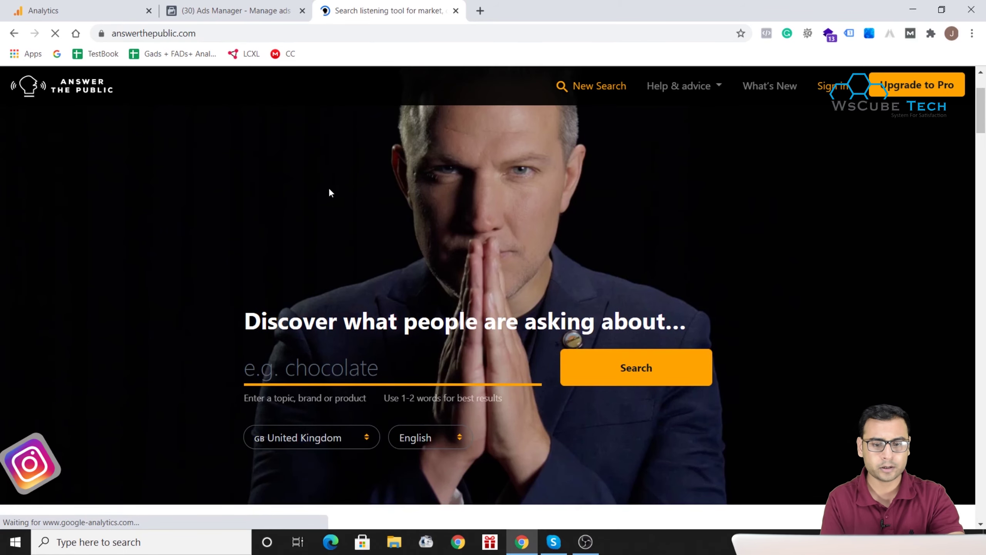
Search for 'men fitness', which lands on the free daily search limit page
click(369, 353)
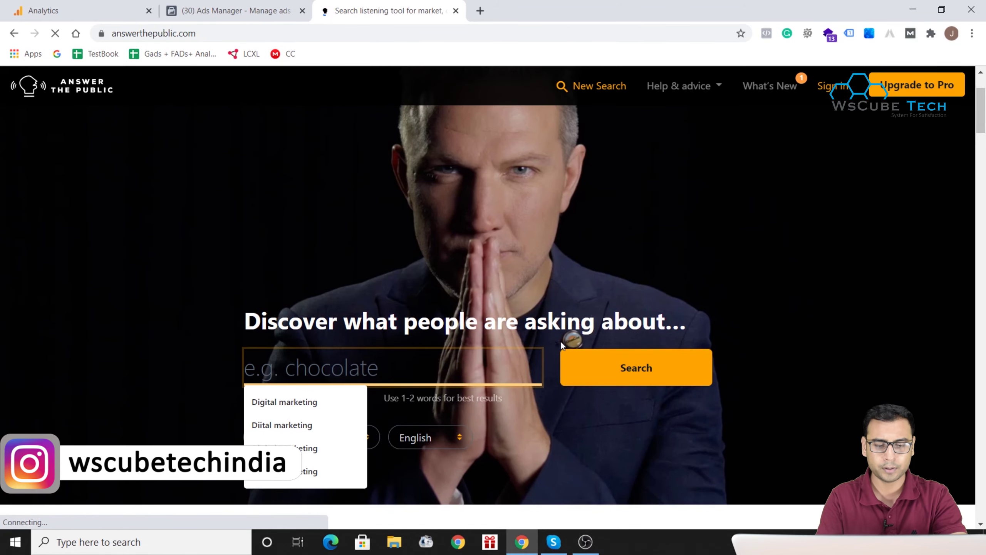
text(men f)
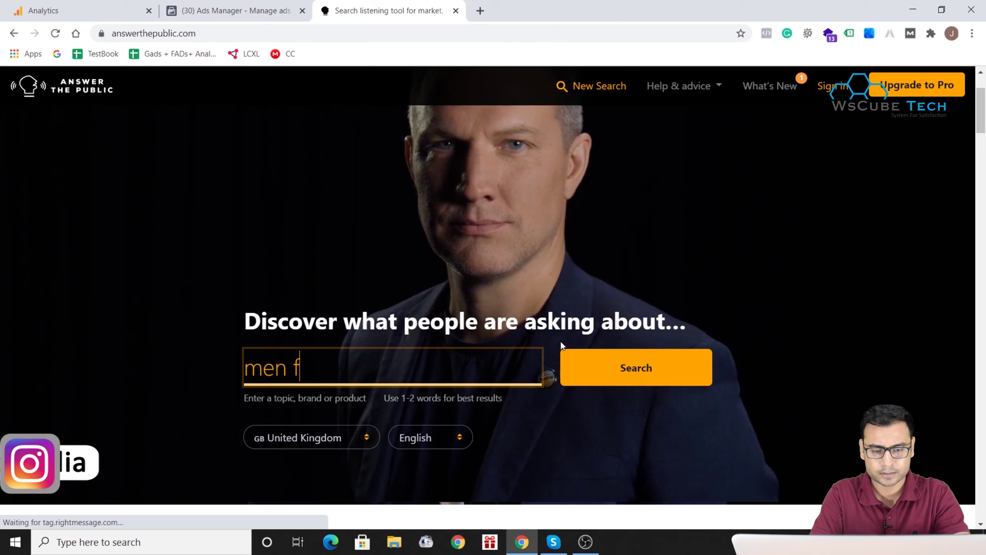
text(itness)
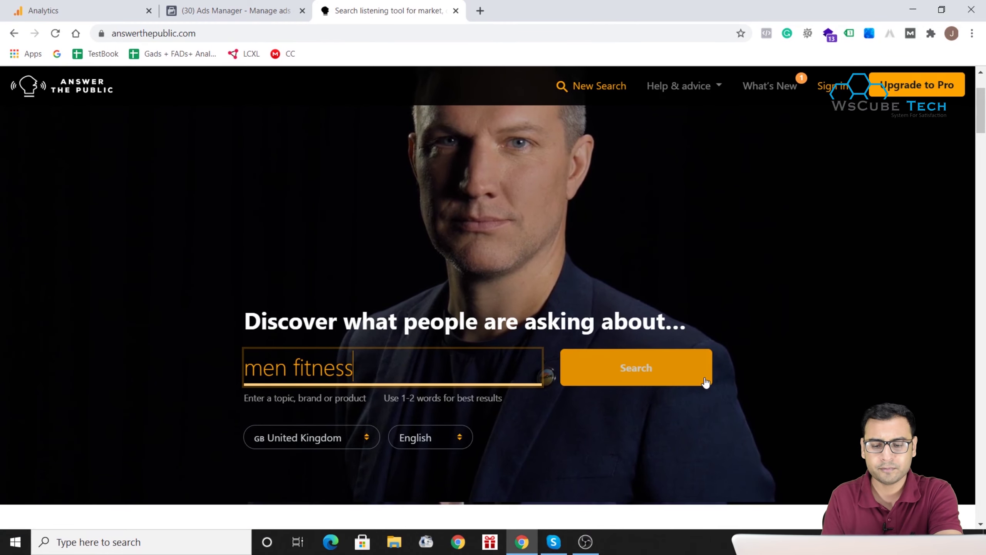
click(706, 382)
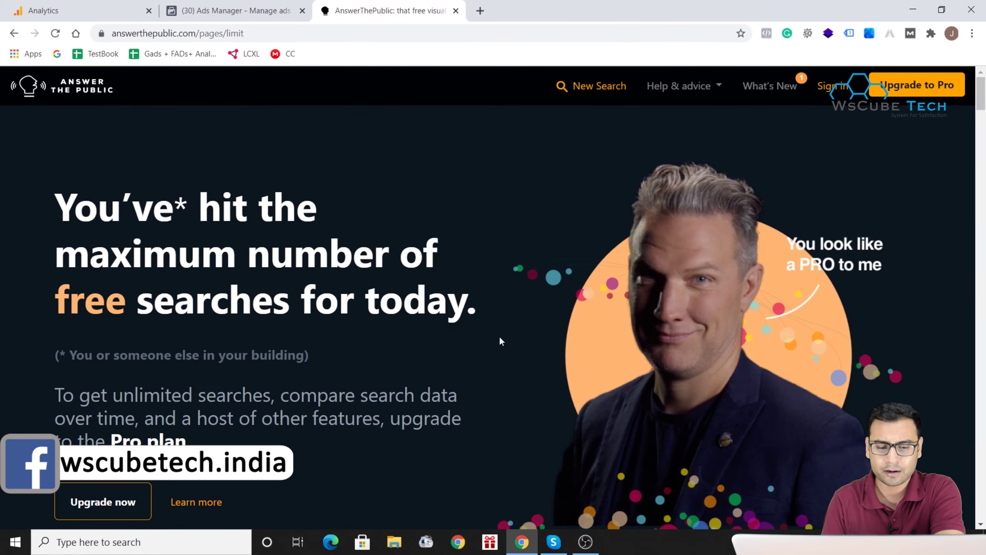
scroll(500, 338, down, 15)
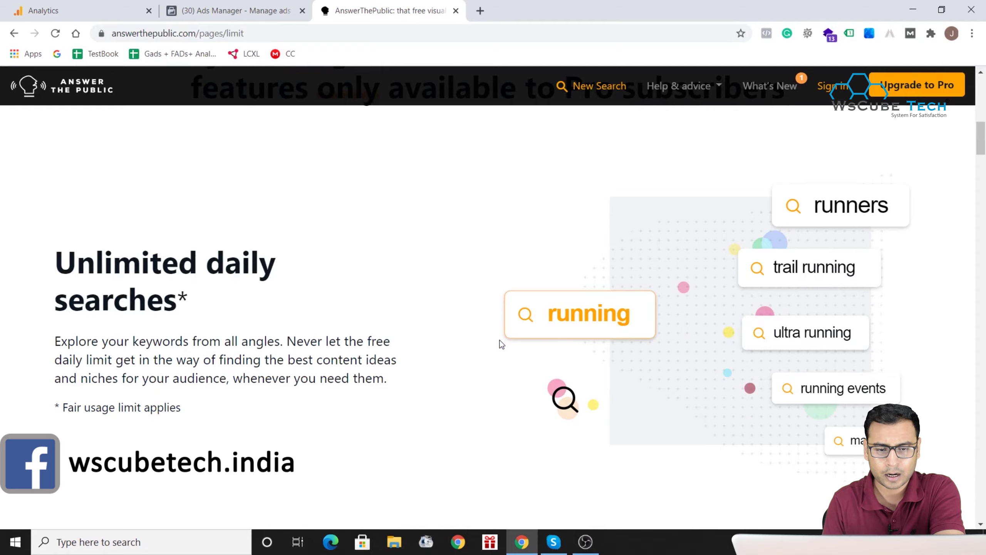
scroll(500, 341, up, 15)
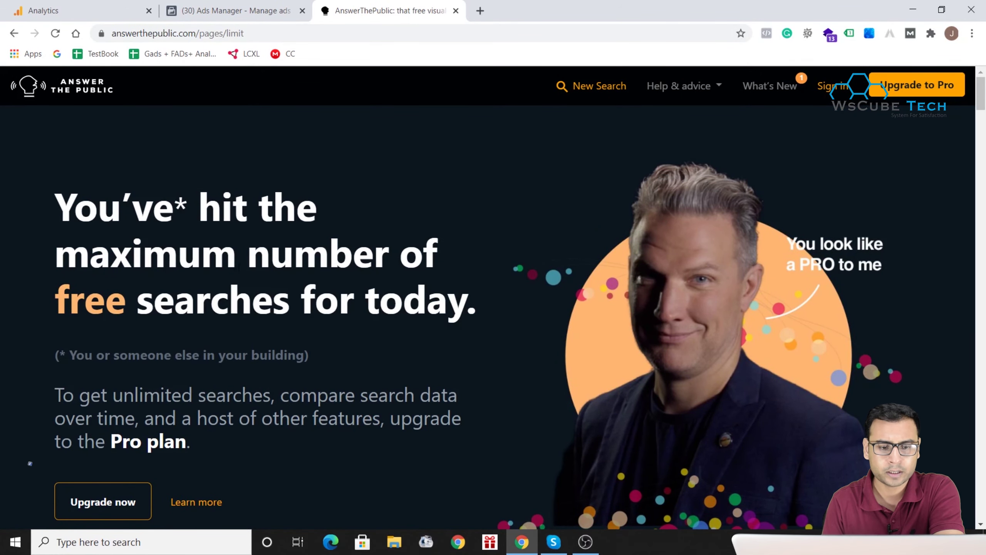
scroll(357, 375, down, 2)
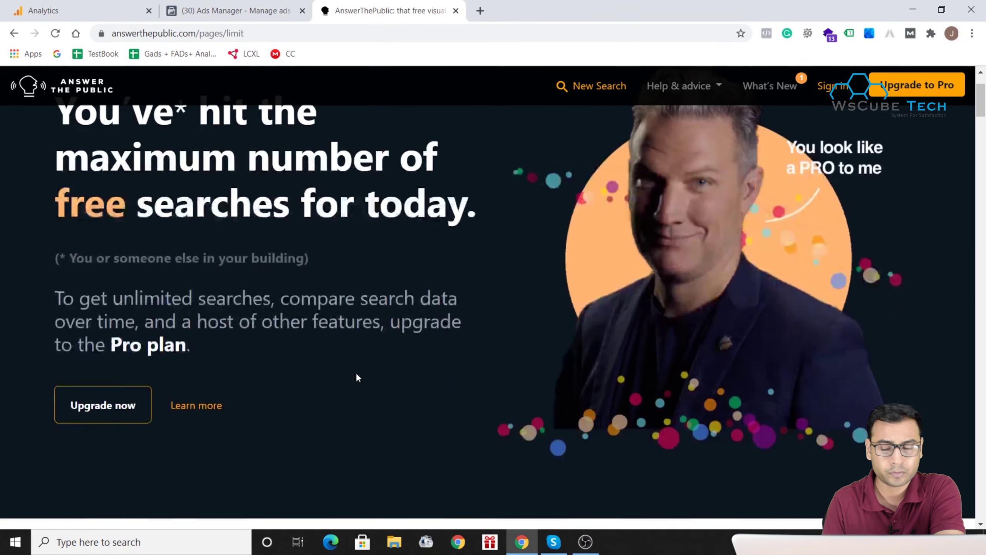
scroll(358, 378, up, 2)
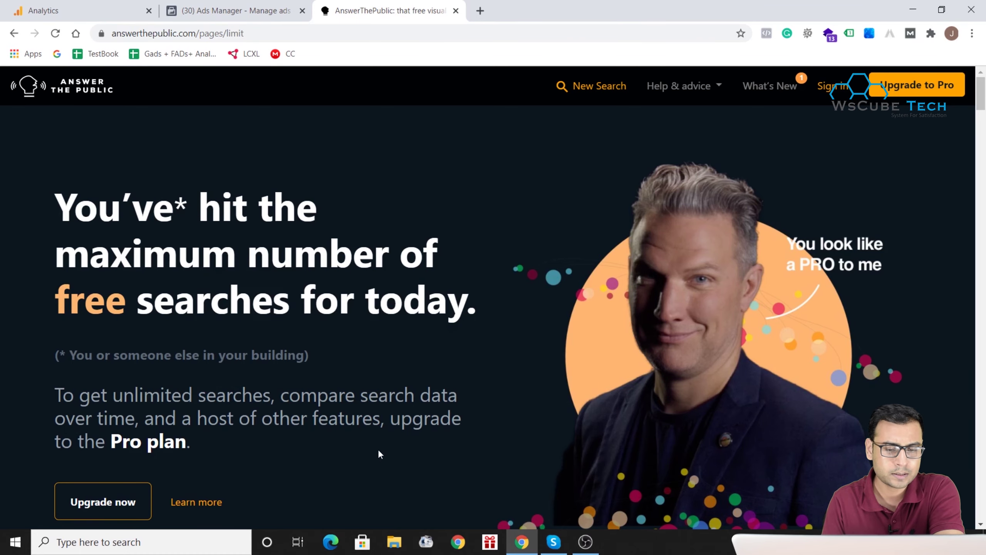
scroll(379, 452, down, 3)
scroll(379, 452, up, 3)
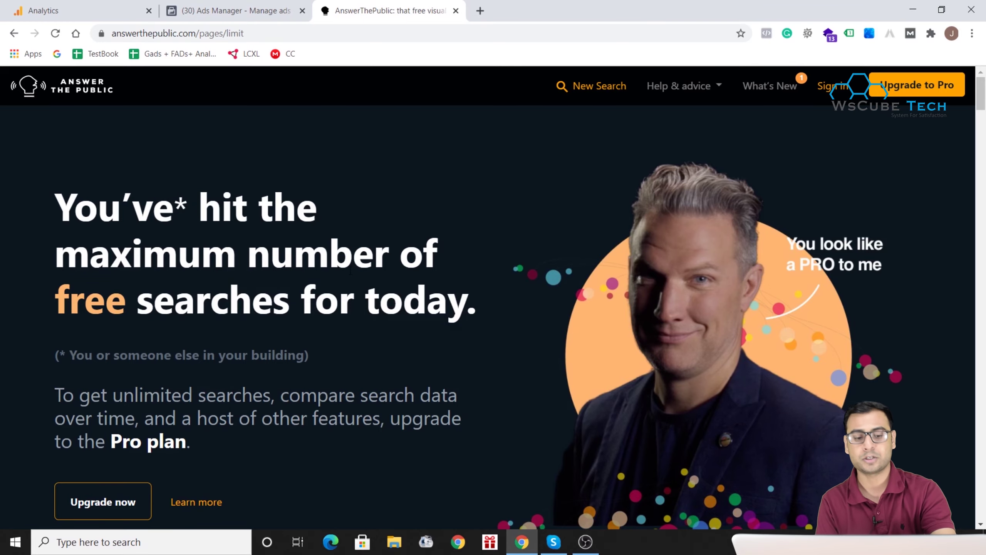
scroll(551, 314, down, 5)
scroll(551, 314, up, 5)
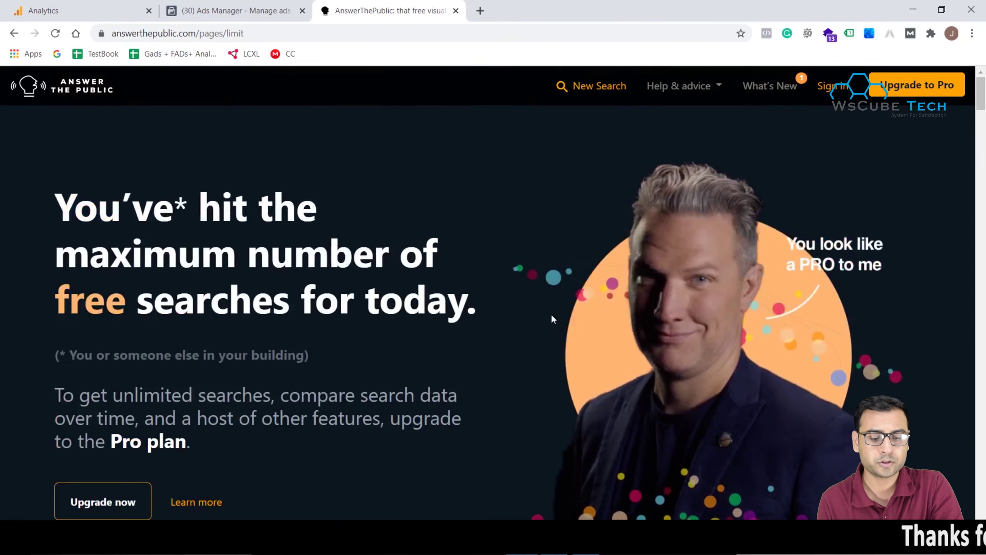
scroll(366, 407, down, 10)
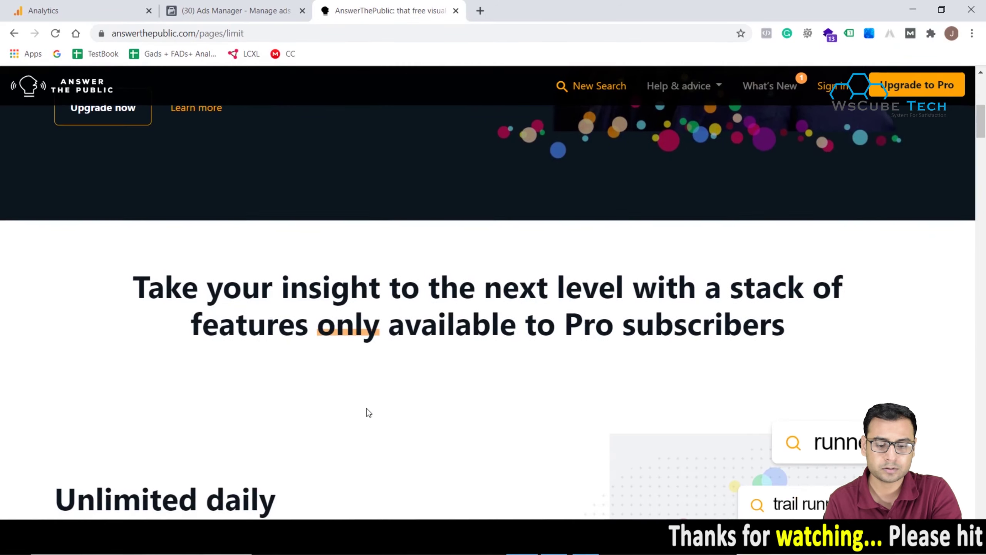
scroll(368, 412, down, 20)
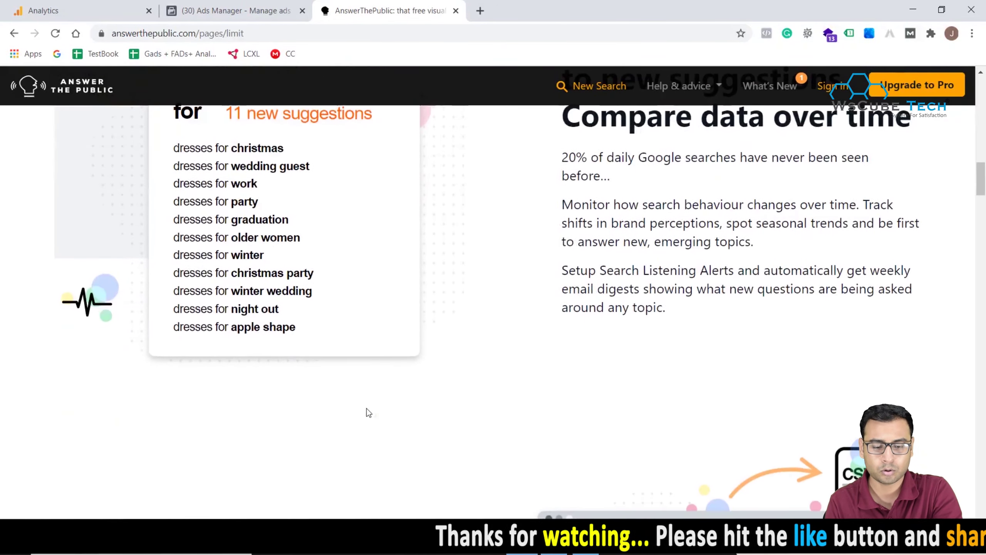
scroll(367, 408, up, 20)
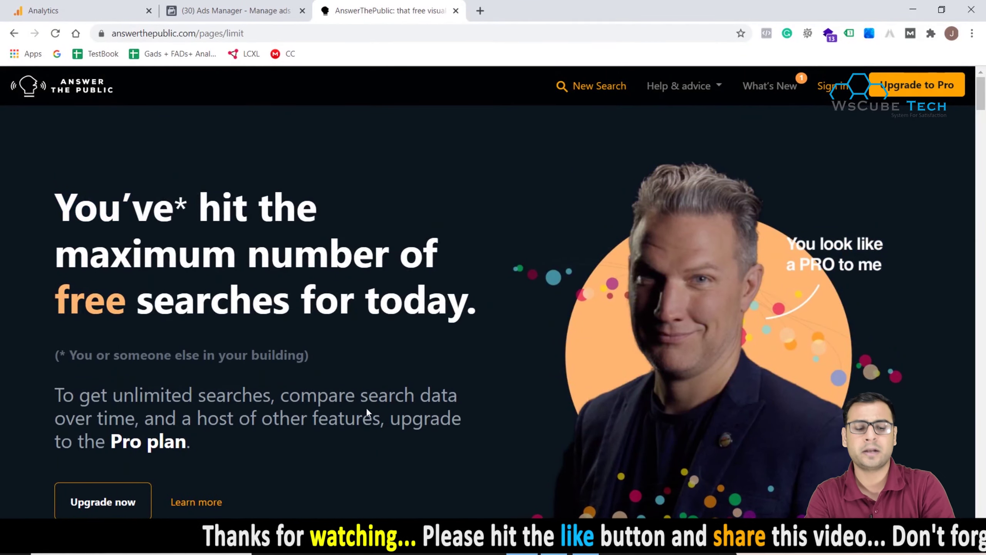